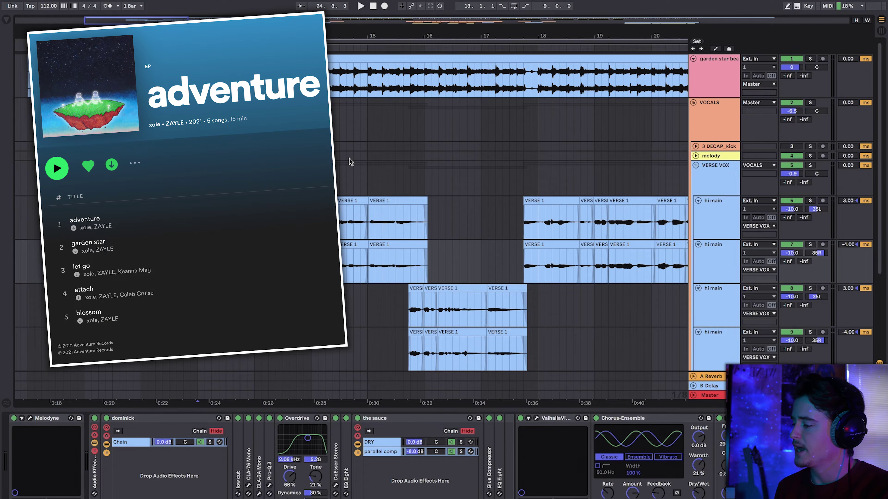
# Unfold the melody track and play it from just before the first Audio 10 clip near bar 32.
pyautogui.hscroll(10, 351, 161)
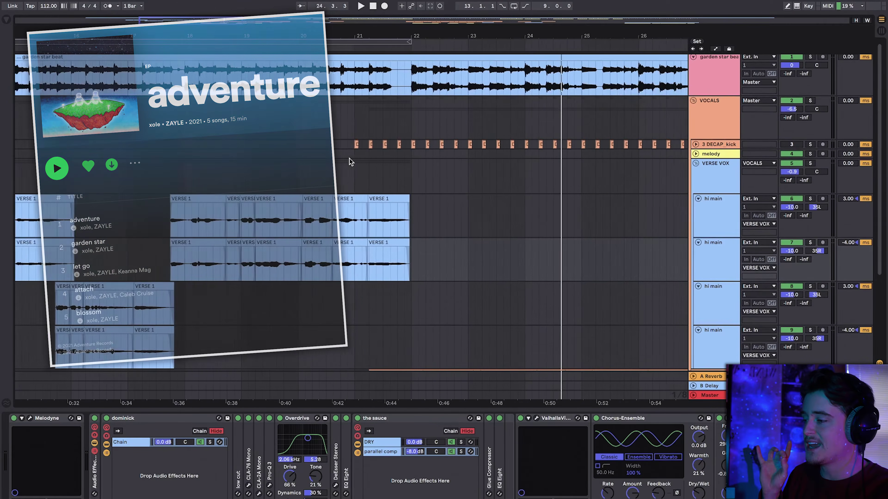
pyautogui.hscroll(10, 351, 162)
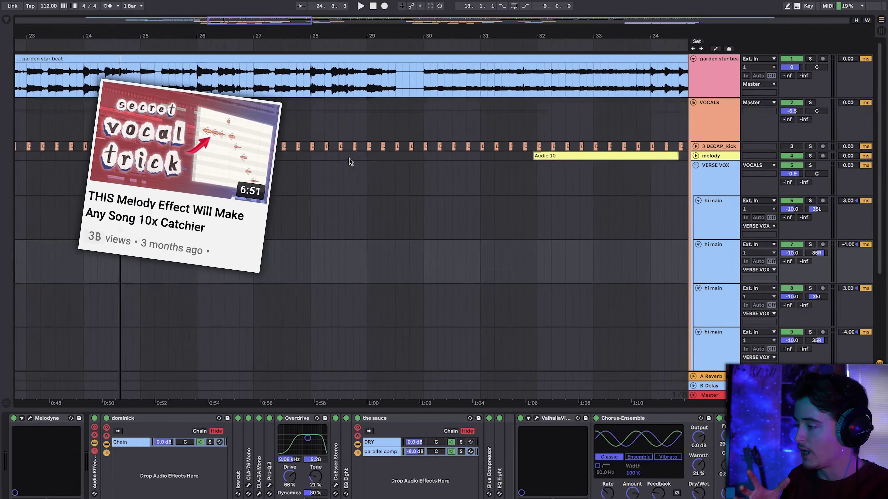
pyautogui.hscroll(8, 350, 162)
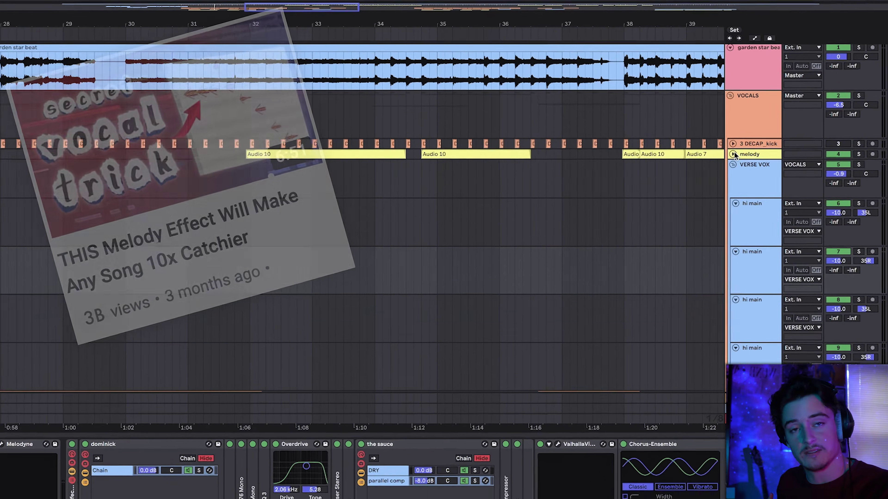
pyautogui.click(695, 155)
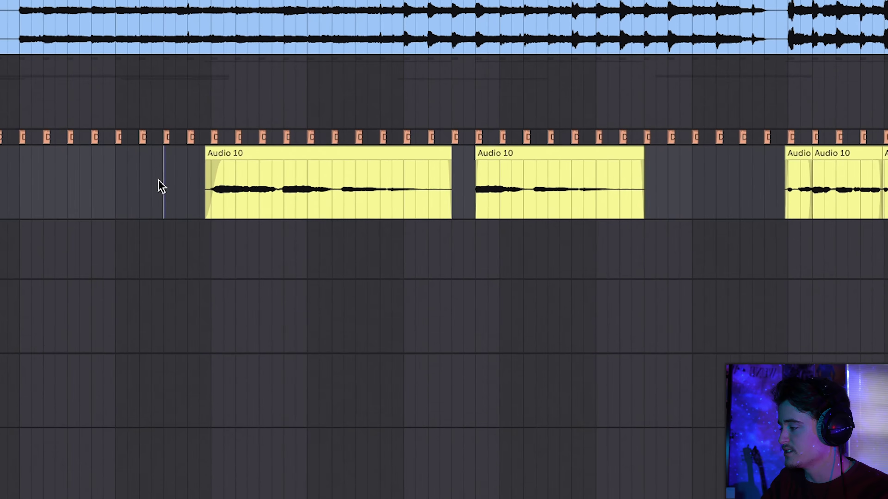
pyautogui.click(176, 183)
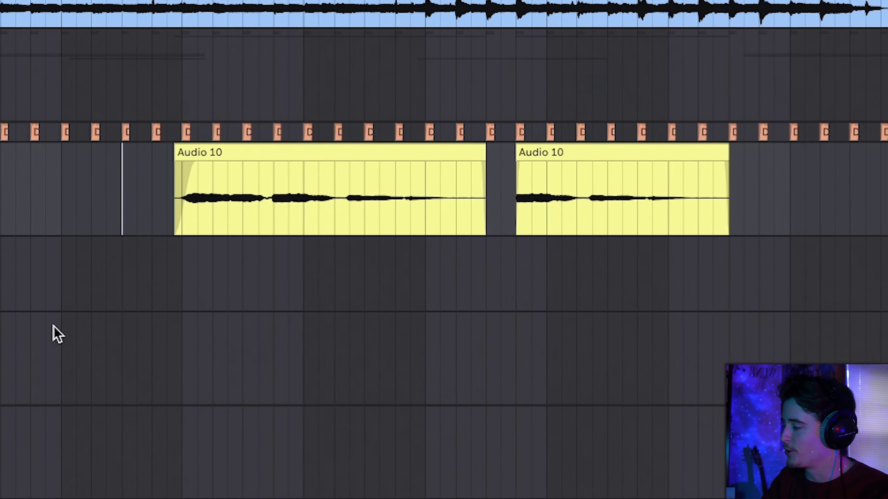
pyautogui.click(37, 182)
pyautogui.press('space')
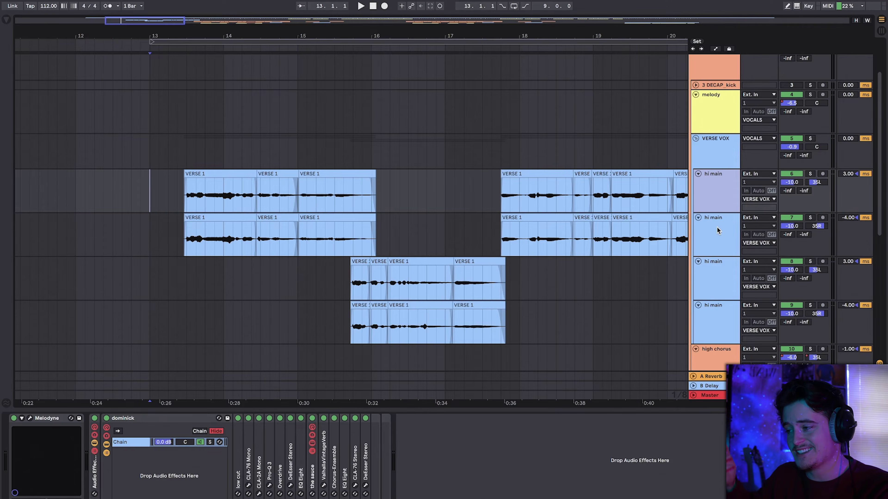
# Solo the first hi main track in the VERSE VOX group and play its opening VERSE 1 clips.
pyautogui.click(717, 231)
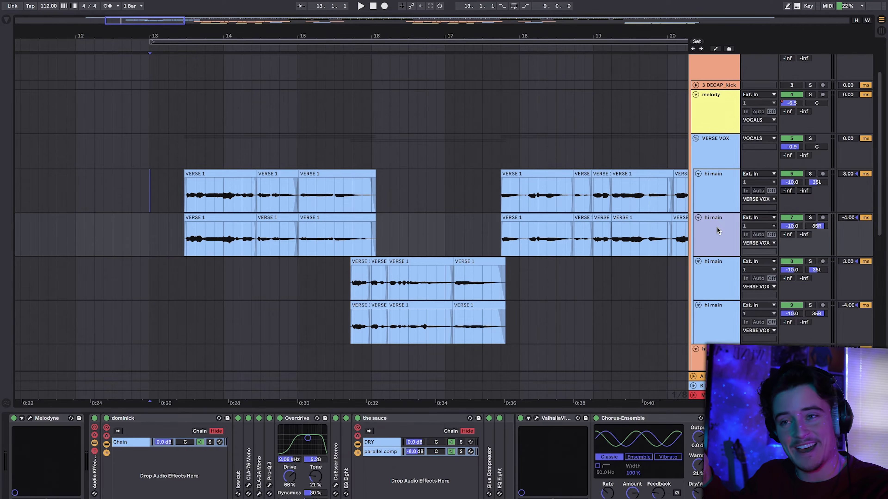
pyautogui.click(717, 205)
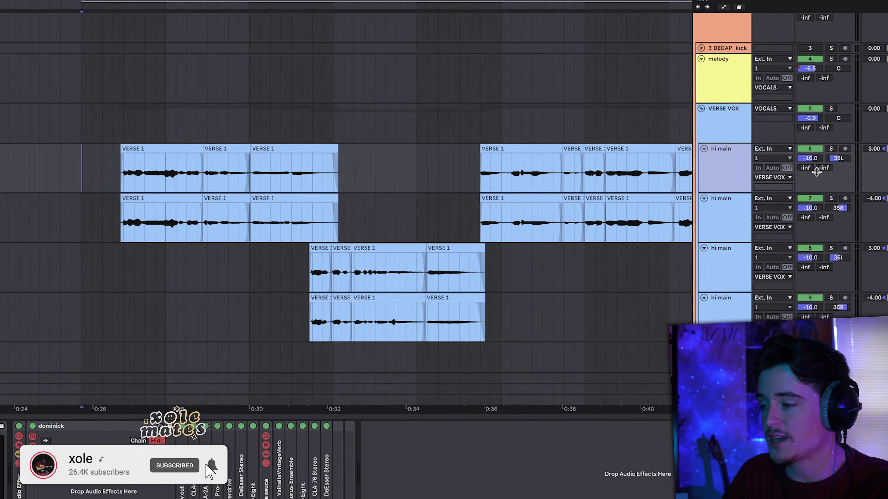
pyautogui.click(831, 149)
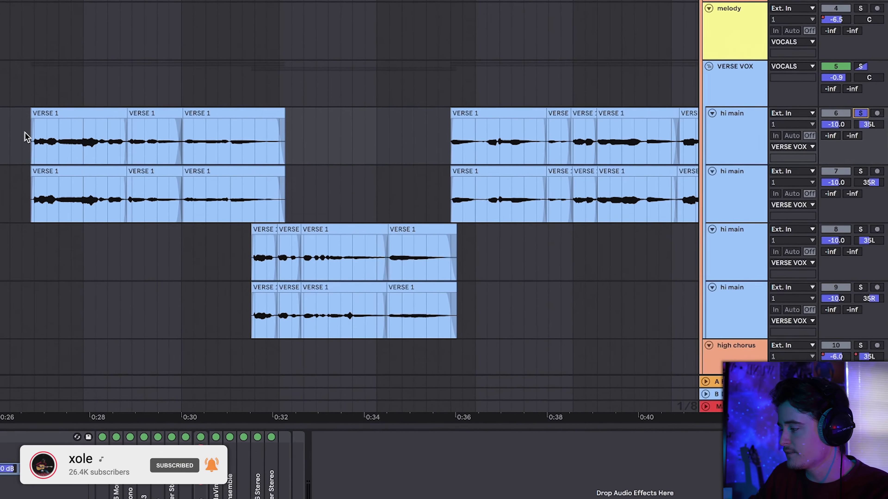
pyautogui.press('space')
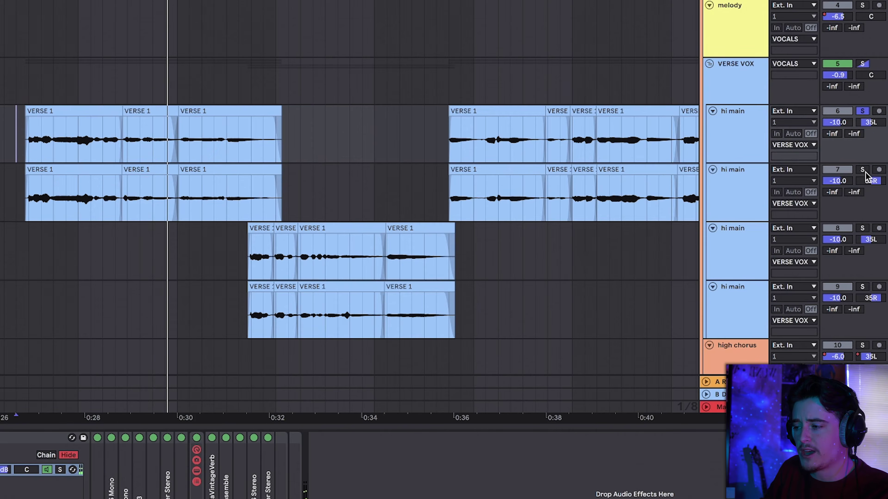
# Solo the second hi main track as well and play the two verse layers together.
pyautogui.press('space')
pyautogui.press('space')
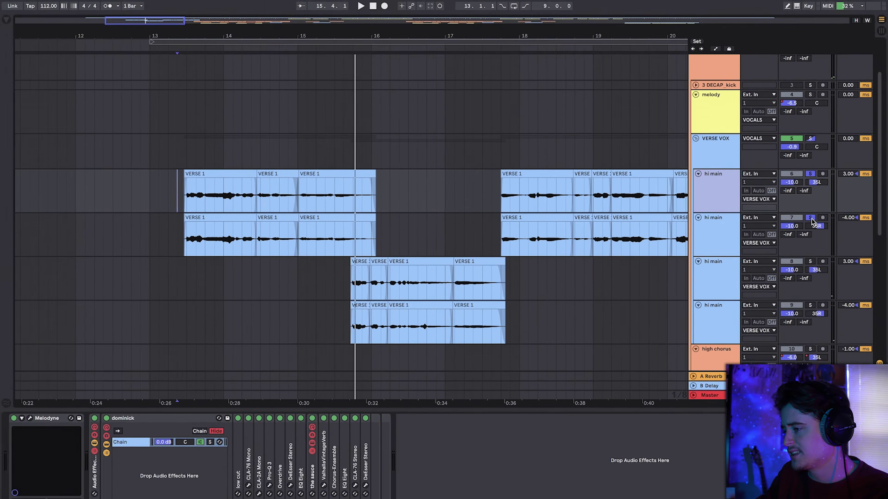
pyautogui.click(862, 170)
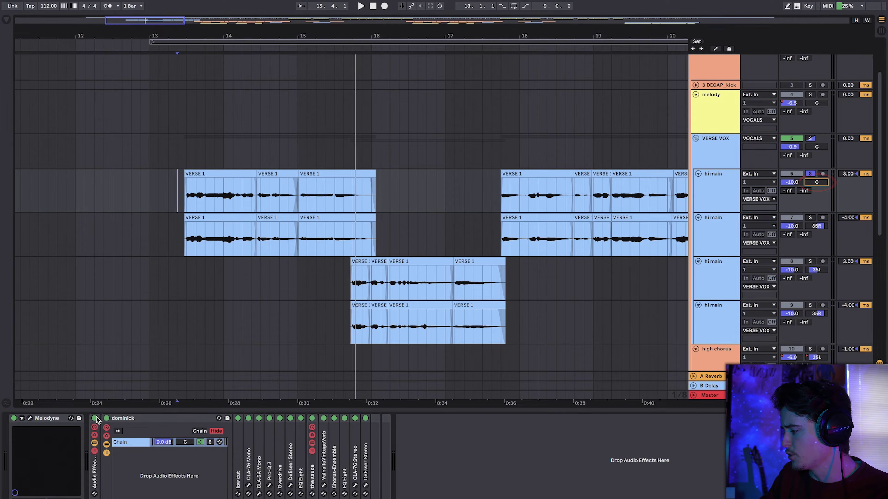
# View the first hi main vocal's notes in Melodyne and rename the dominick effect rack as dominic.
pyautogui.click(30, 418)
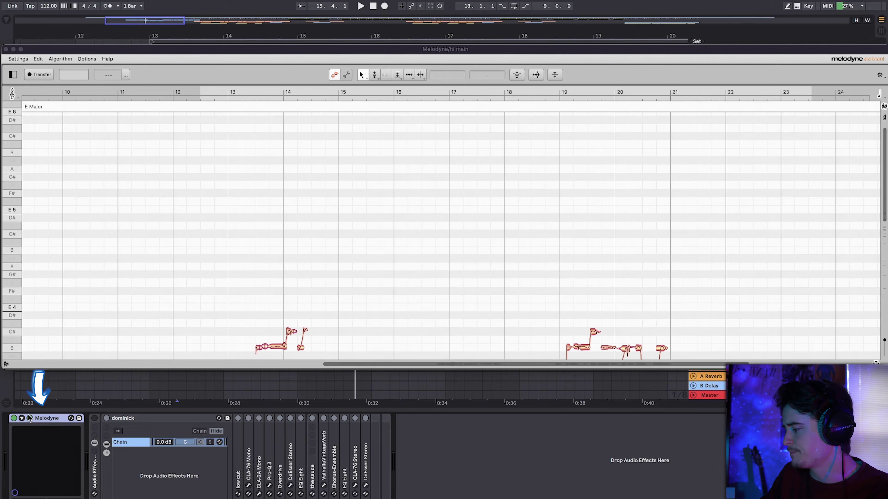
pyautogui.press('space')
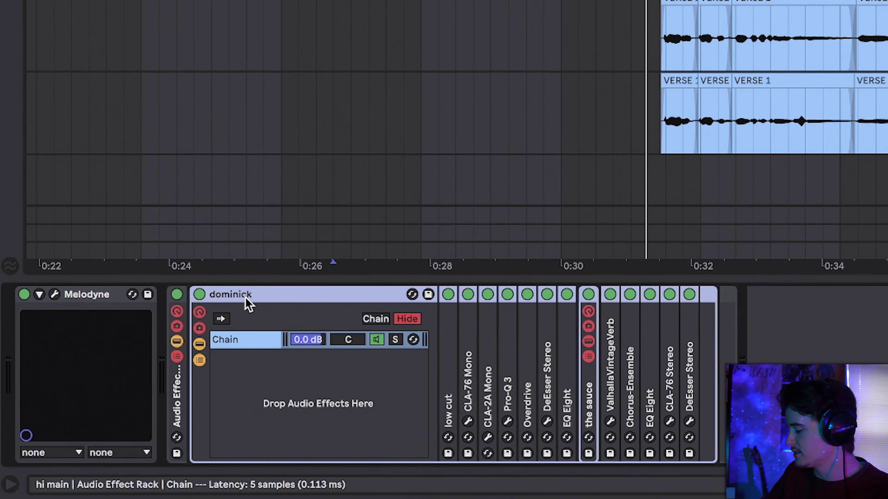
pyautogui.press('super+r')
pyautogui.press('Right')
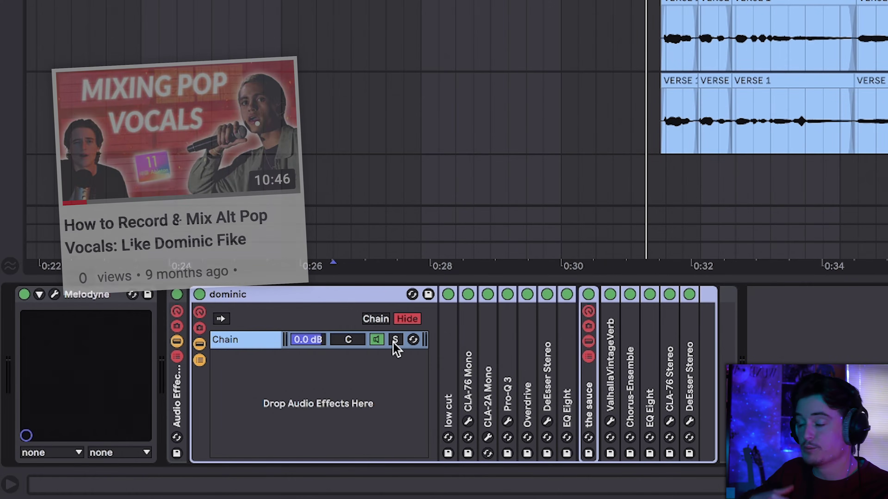
# Expand the CLA-76 Mono and low cut devices in the rack and examine the low cut's first filter band.
pyautogui.click(472, 342)
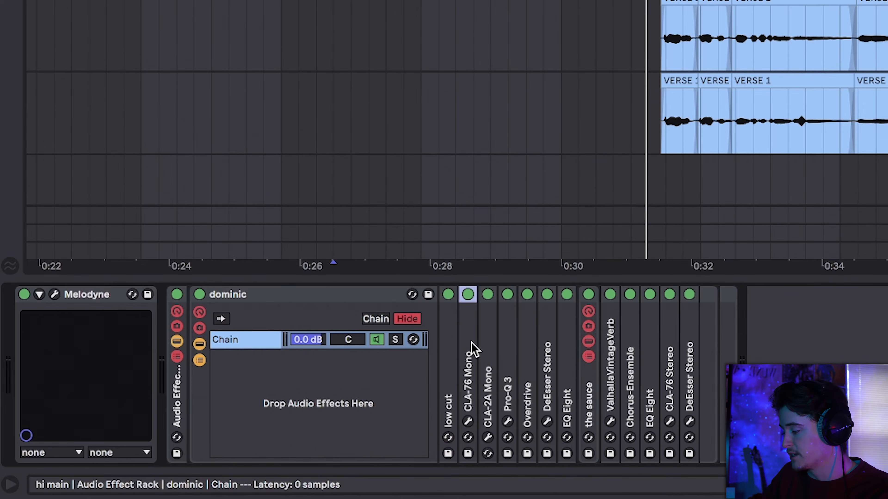
pyautogui.doubleClick(468, 344)
pyautogui.doubleClick(448, 350)
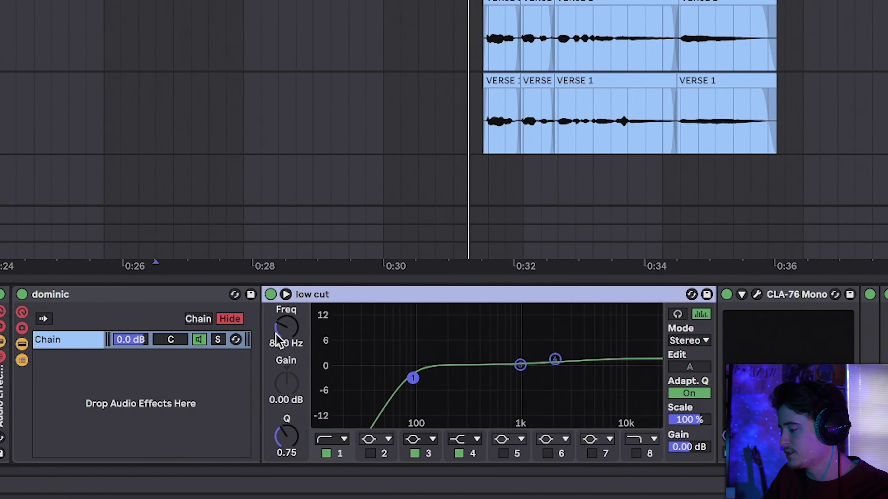
pyautogui.moveTo(312, 379); pyautogui.dragTo(314, 385)
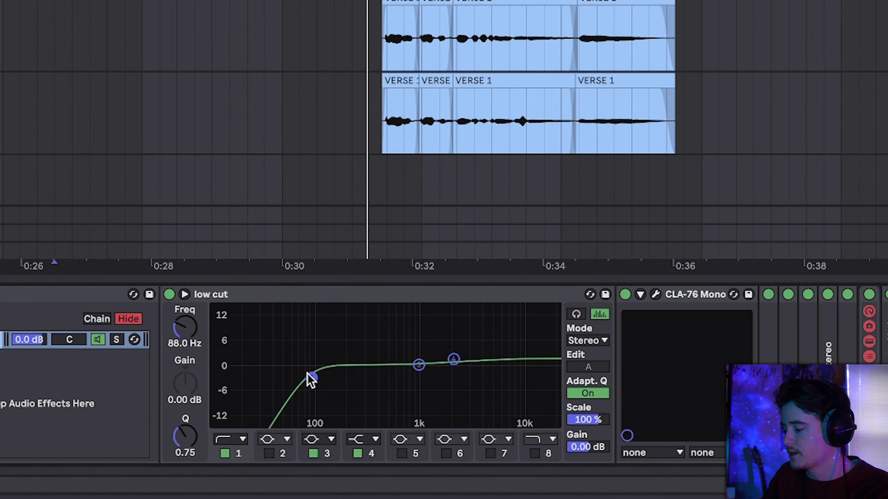
# Collapse the low cut EQ and expand the CLA-2A Mono compressor beside the CLA-76.
pyautogui.doubleClick(333, 296)
pyautogui.click(268, 298)
pyautogui.doubleClick(339, 335)
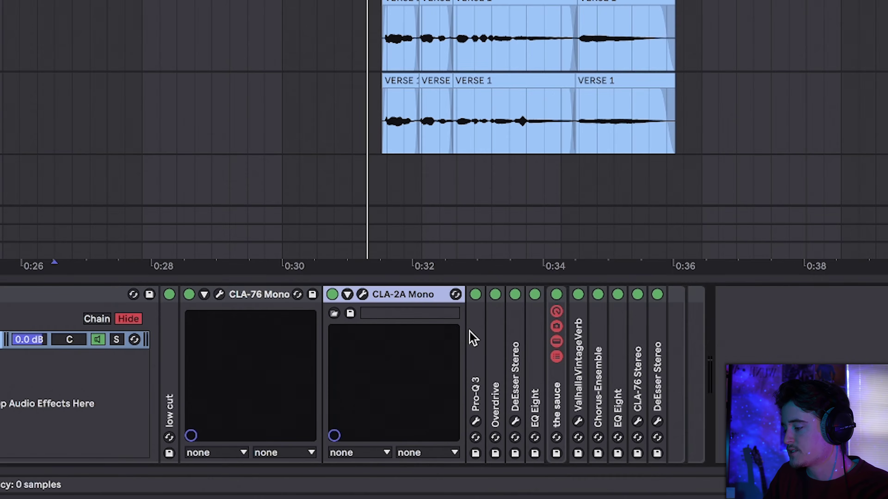
# Switch off all the rack's devices from Pro-Q 3 through the final DeEsser Stereo.
pyautogui.click(473, 337)
pyautogui.keyDown('shift'); pyautogui.click(664, 322); pyautogui.keyUp('shift')
pyautogui.click(657, 294)
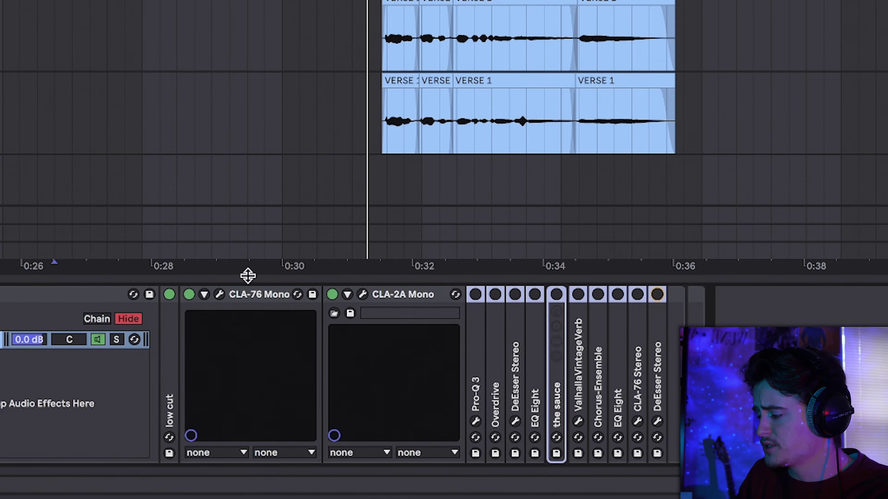
# Open the CLA-76 and CLA-2A plug-in windows and place the CLA-2A below the CLA-76.
pyautogui.click(245, 295)
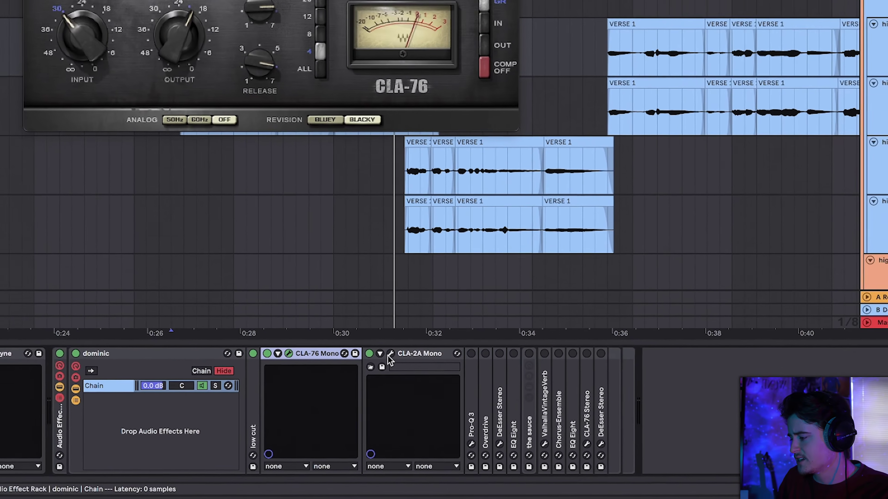
pyautogui.click(384, 339)
pyautogui.moveTo(425, 62); pyautogui.dragTo(418, 199)
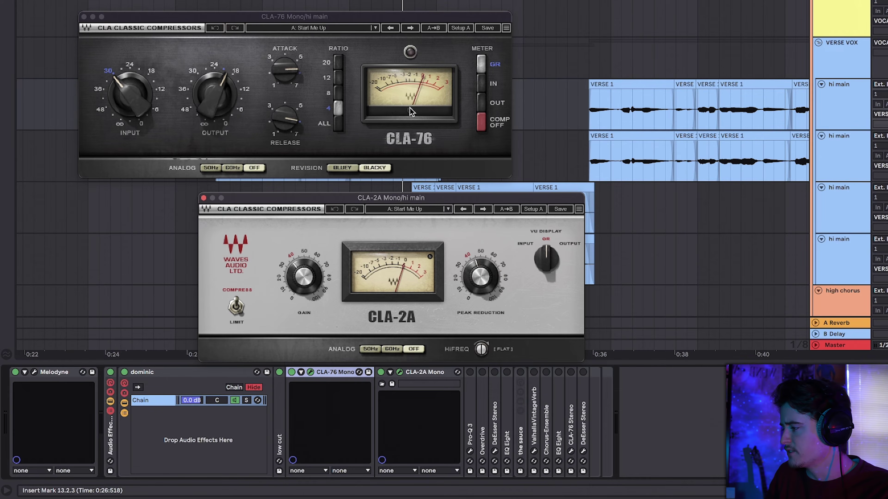
# Examine the settings of the CLA-76 and CLA-2A compressors and close both plug-in windows.
pyautogui.click(337, 16)
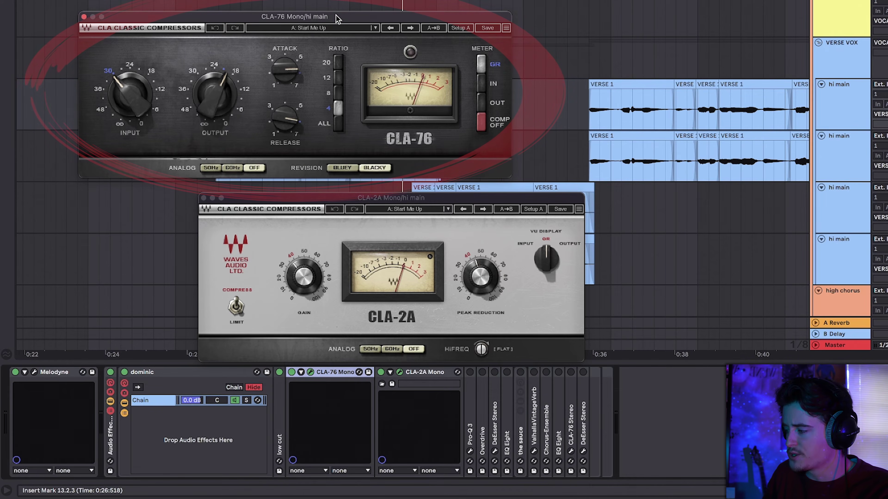
pyautogui.click(386, 200)
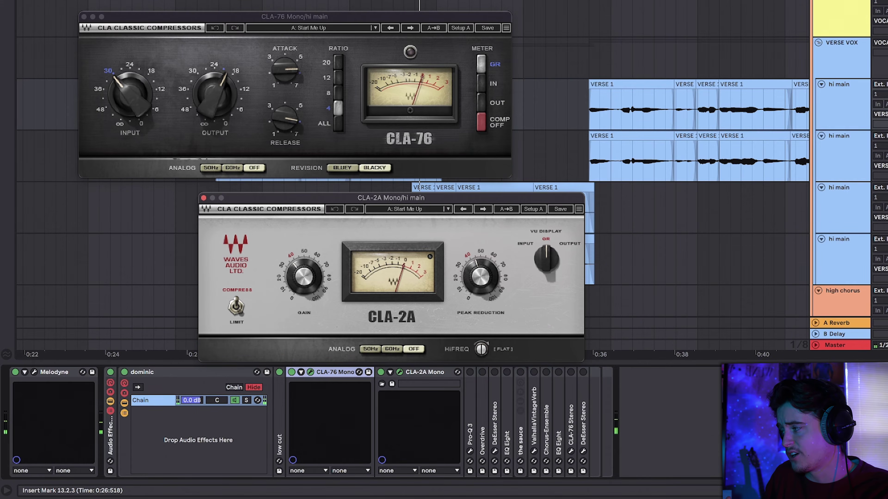
pyautogui.click(84, 17)
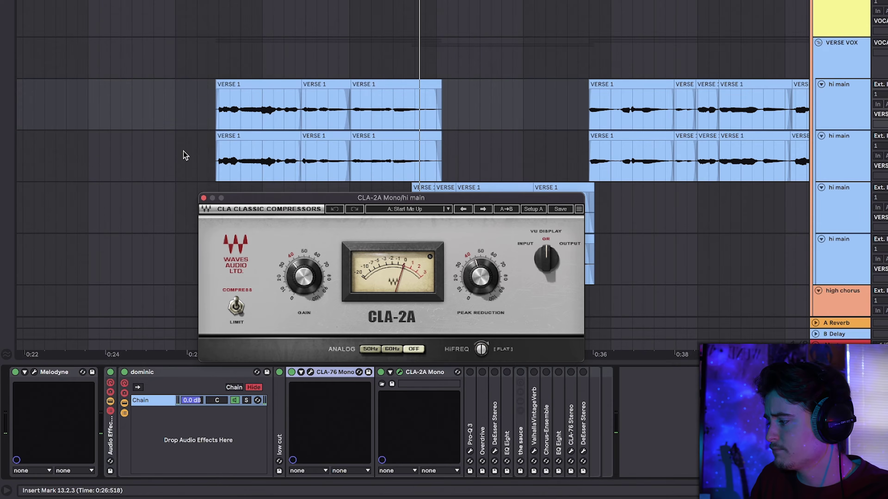
pyautogui.click(204, 198)
# Expand Pro-Q 3, switch it back on, and open its equalizer window with the full curve in view.
pyautogui.doubleClick(472, 398)
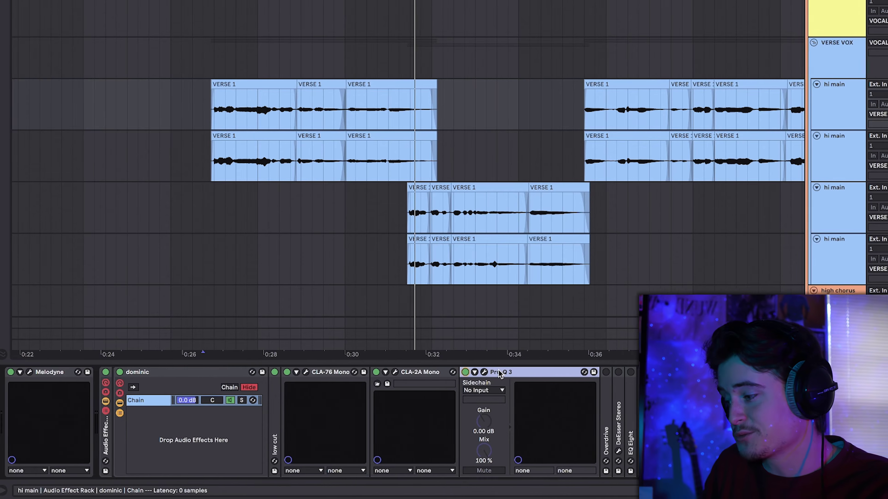
pyautogui.click(488, 372)
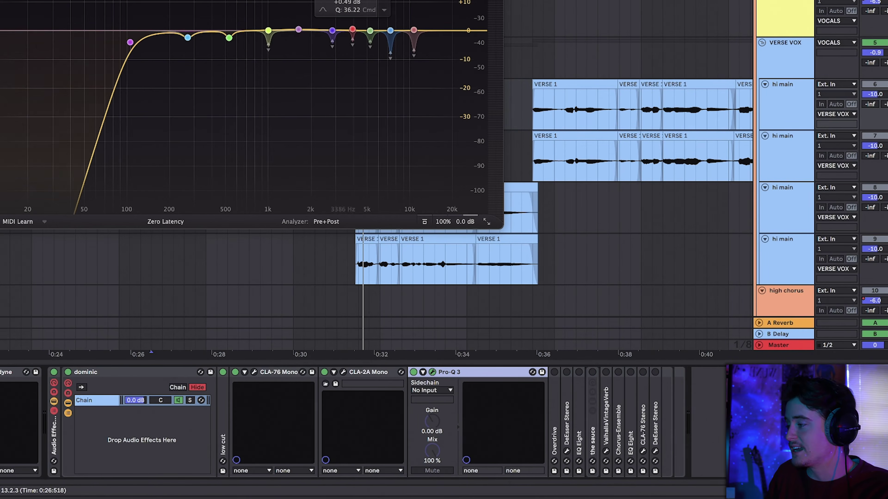
pyautogui.moveTo(335, 0); pyautogui.dragTo(442, 29)
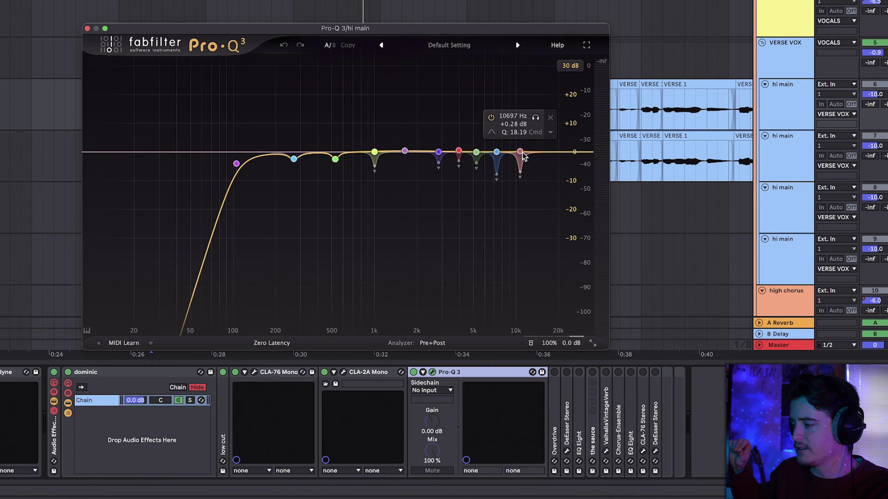
# Sweep a narrow bell boost of about 23 dB in Pro-Q 3 from about 9.2 kHz to 5.2 kHz and delete the band.
pyautogui.click(424, 152)
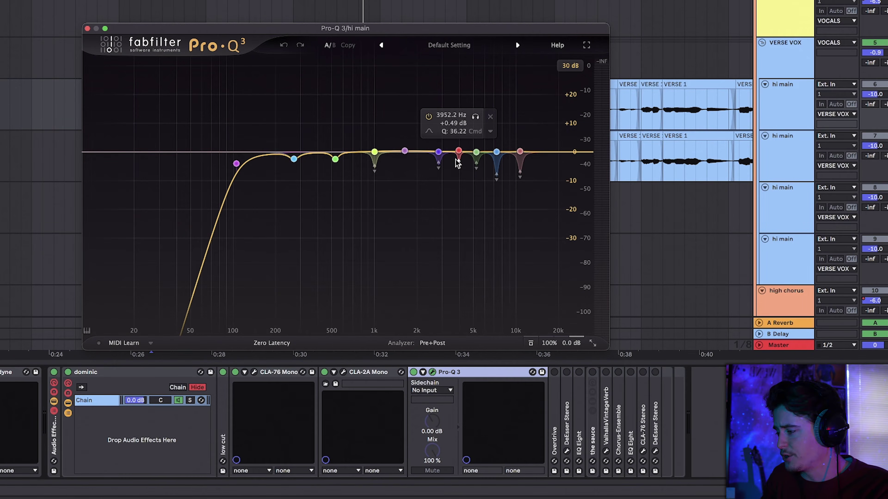
pyautogui.click(306, 154)
pyautogui.moveTo(306, 154); pyautogui.dragTo(455, 156)
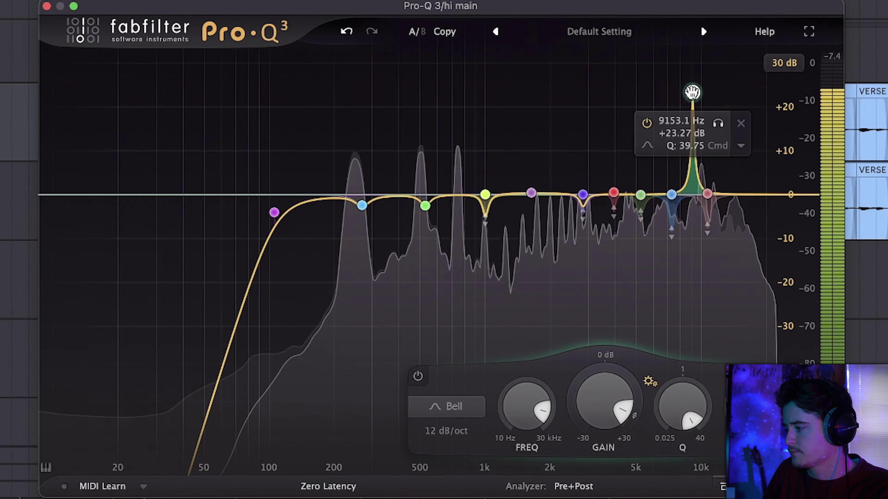
pyautogui.moveTo(692, 92); pyautogui.dragTo(641, 95)
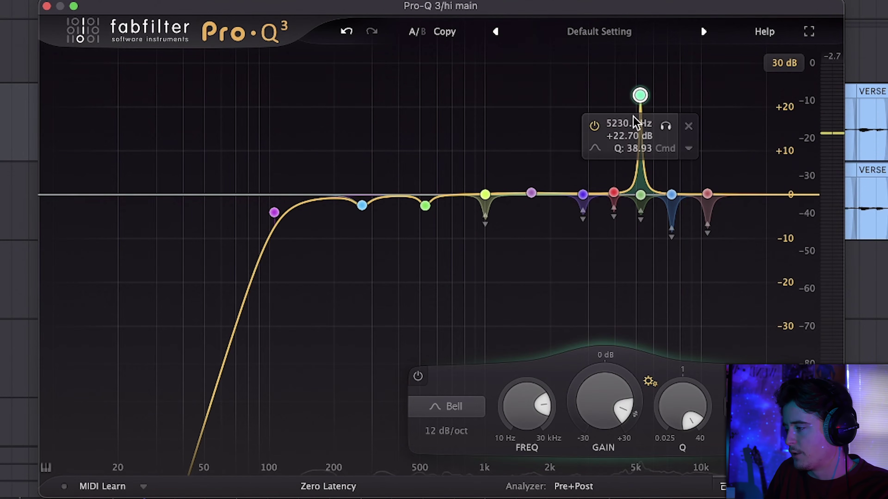
pyautogui.rightClick(642, 95)
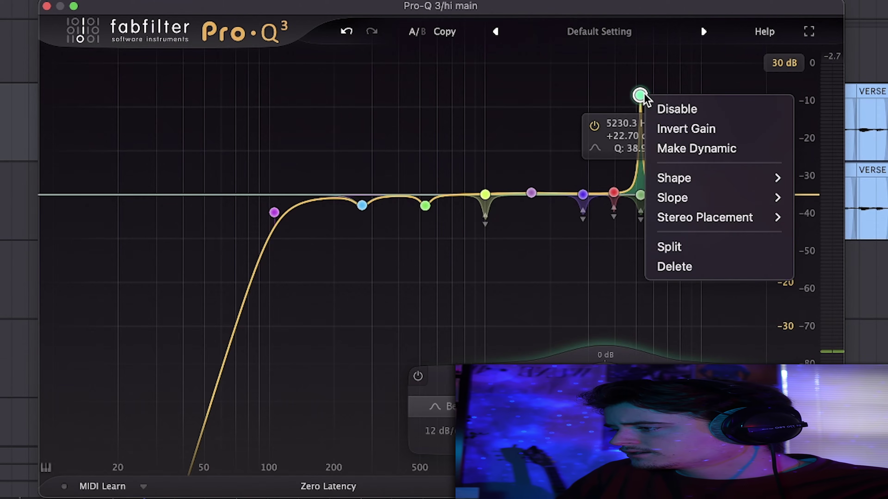
pyautogui.click(666, 267)
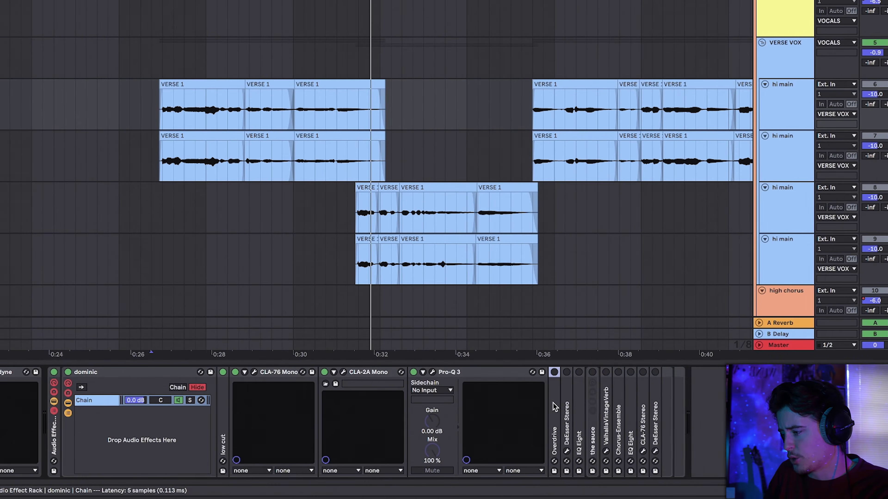
# Expand the Overdrive device and collapse the CLA-76 and CLA-2A compressors in the rack.
pyautogui.doubleClick(622, 460)
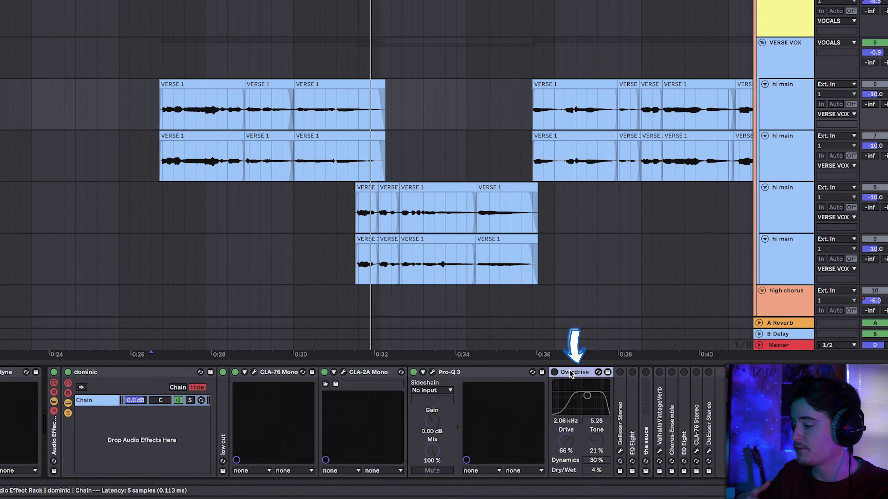
pyautogui.doubleClick(278, 372)
pyautogui.doubleClick(278, 372)
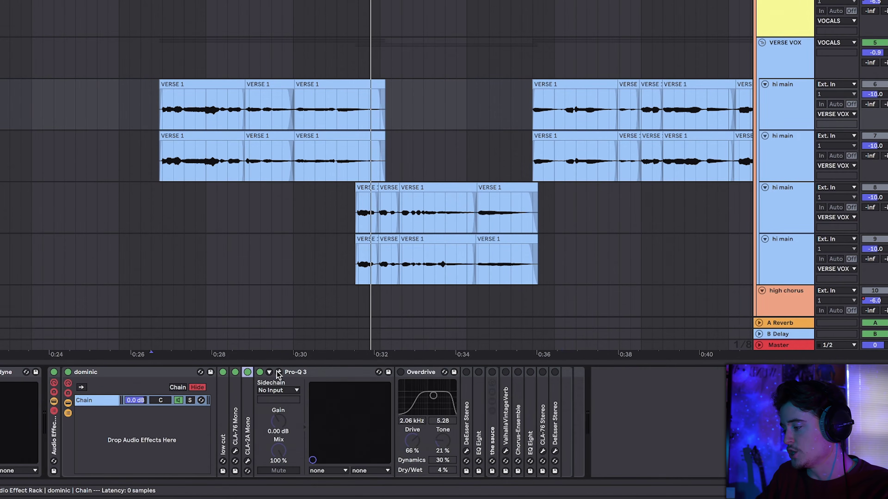
# Collapse Pro-Q 3, switch Overdrive on, and play the verse from just before its first clip.
pyautogui.doubleClick(294, 372)
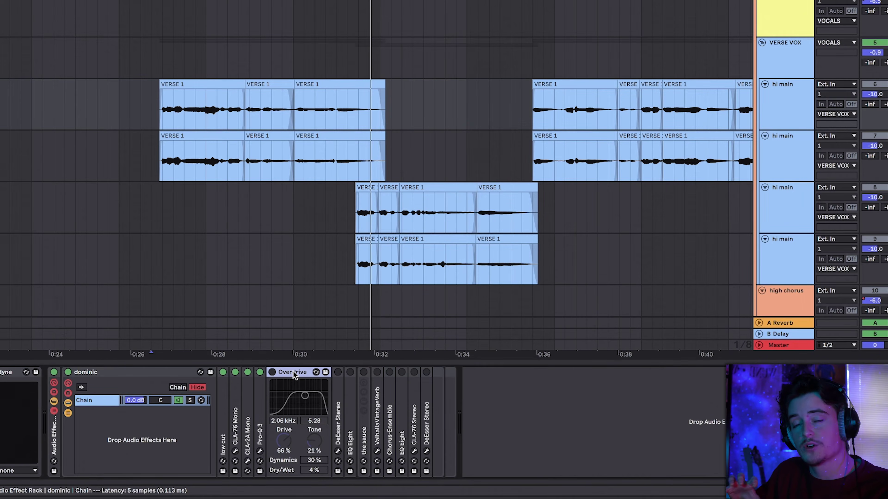
pyautogui.click(272, 373)
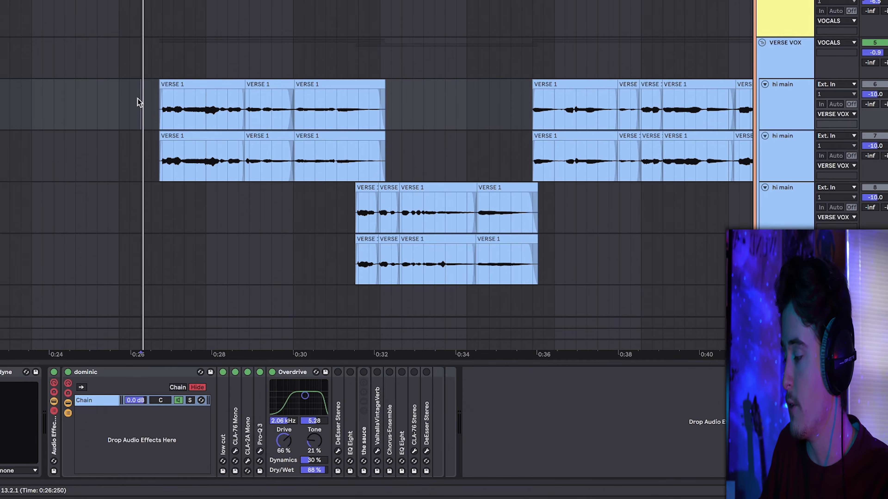
pyautogui.press('space')
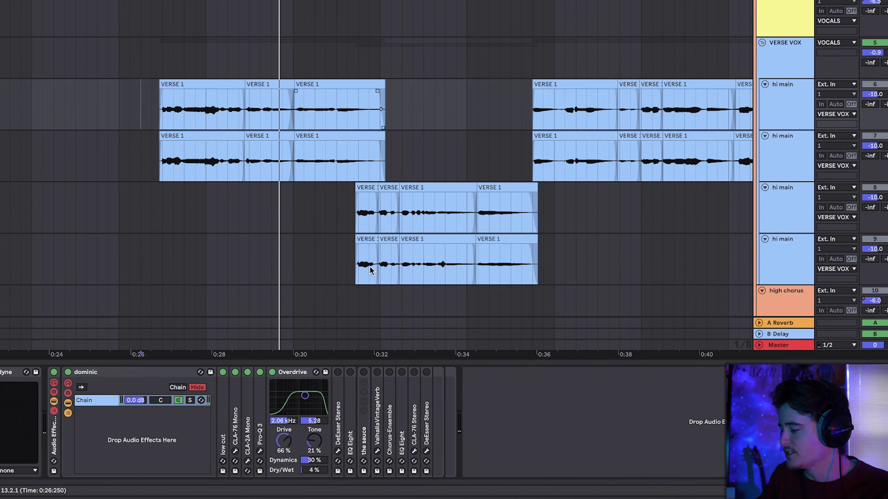
# Switch on DeEsser Stereo and the EQ Eight after Overdrive, and collapse all three devices in the rack.
pyautogui.doubleClick(335, 437)
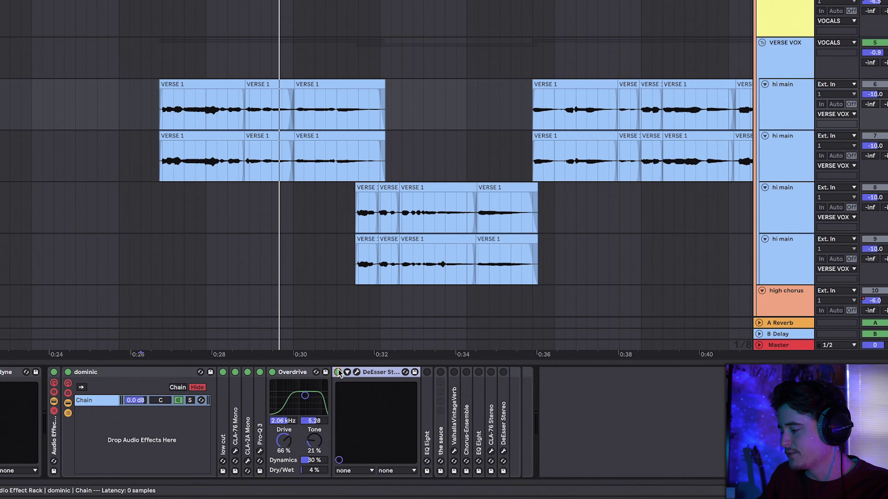
pyautogui.doubleClick(429, 400)
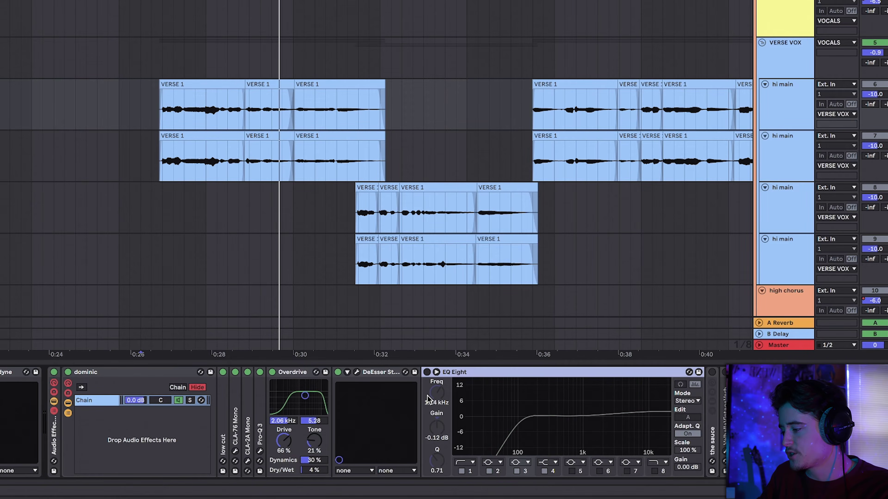
pyautogui.click(427, 372)
pyautogui.doubleClick(287, 377)
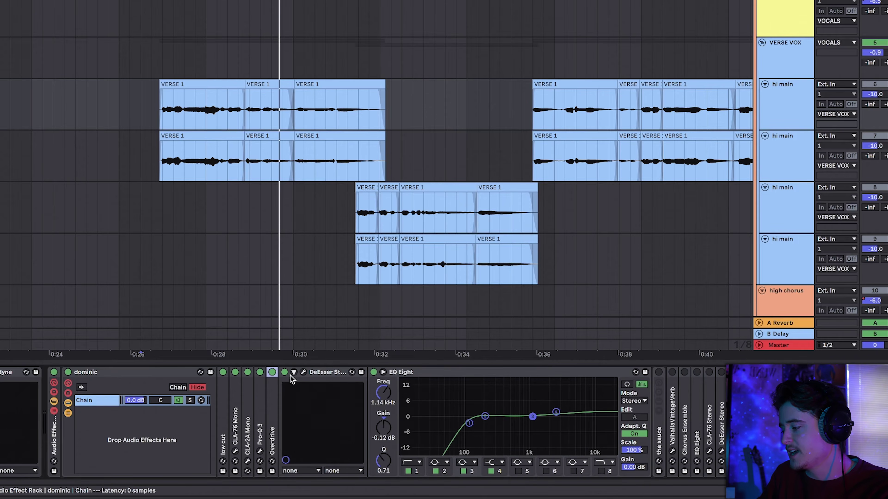
pyautogui.doubleClick(315, 373)
pyautogui.doubleClick(340, 372)
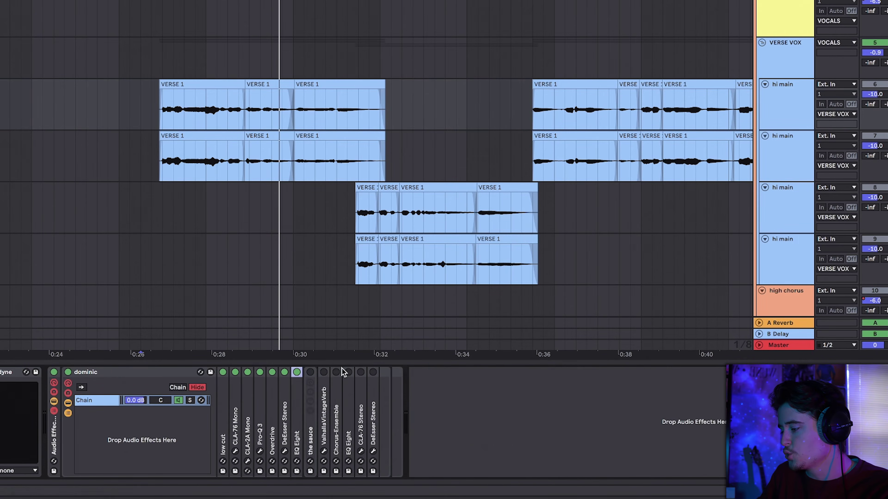
# Switch on the sauce rack and ValhallaVintageVerb, viewing the rack's chains and the reverb's settings.
pyautogui.doubleClick(308, 427)
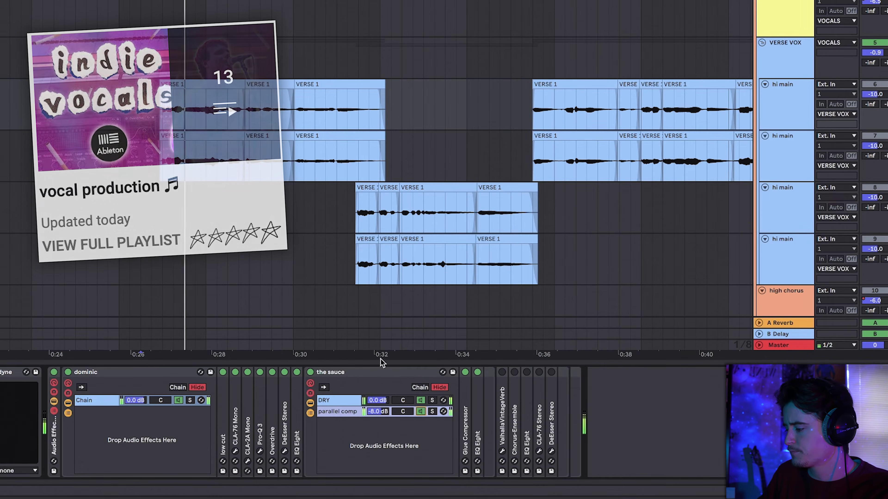
pyautogui.doubleClick(337, 368)
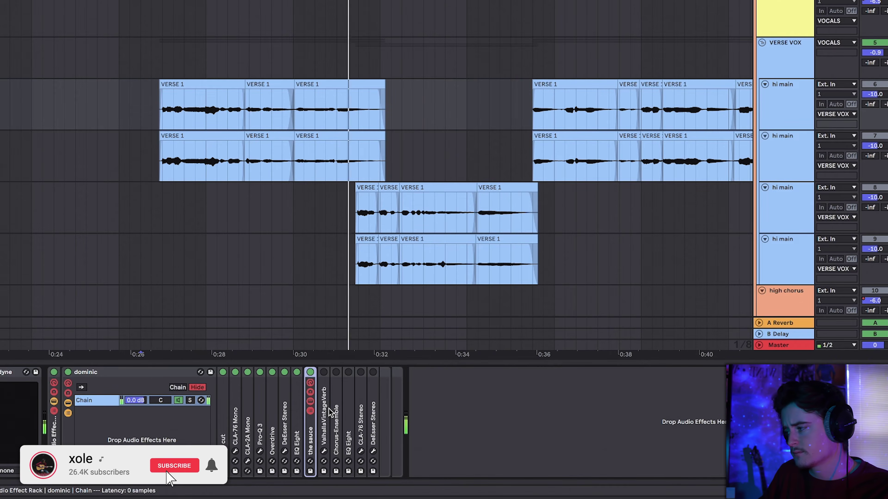
pyautogui.doubleClick(326, 414)
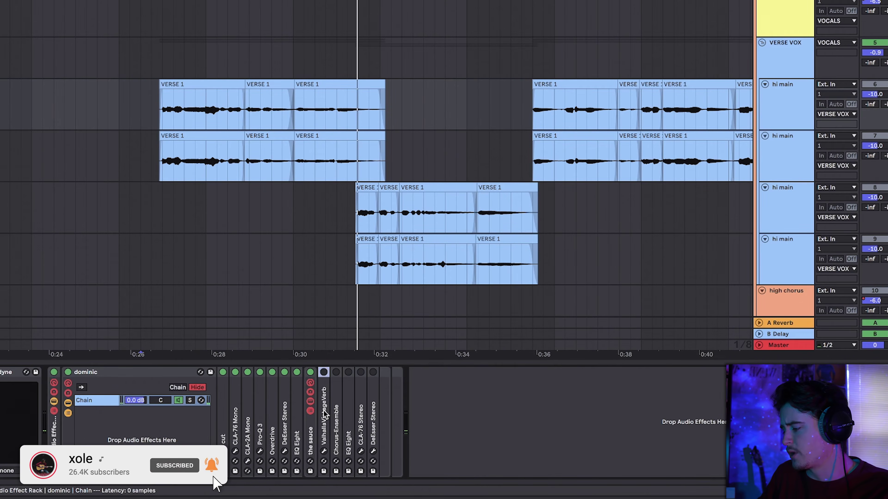
pyautogui.click(344, 372)
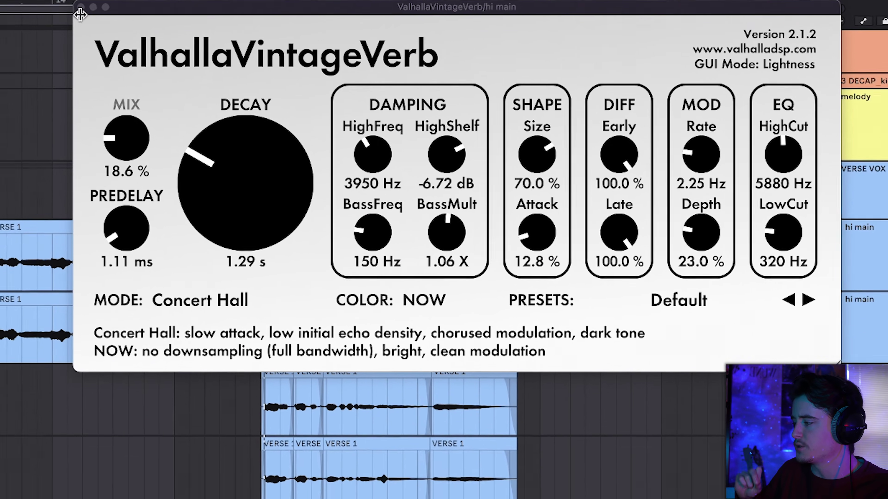
pyautogui.click(44, 27)
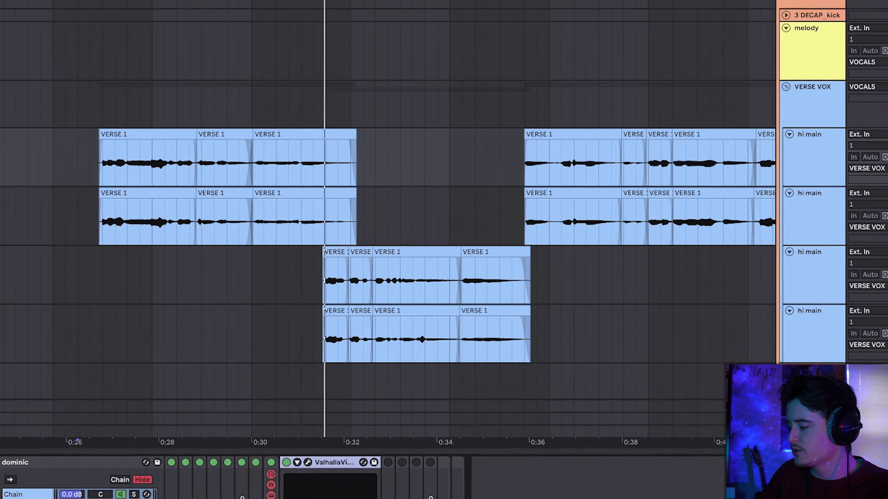
# Expand Chorus-Ensemble and compare the verse playback with the effect off and on, leaving it switched on.
pyautogui.doubleClick(416, 391)
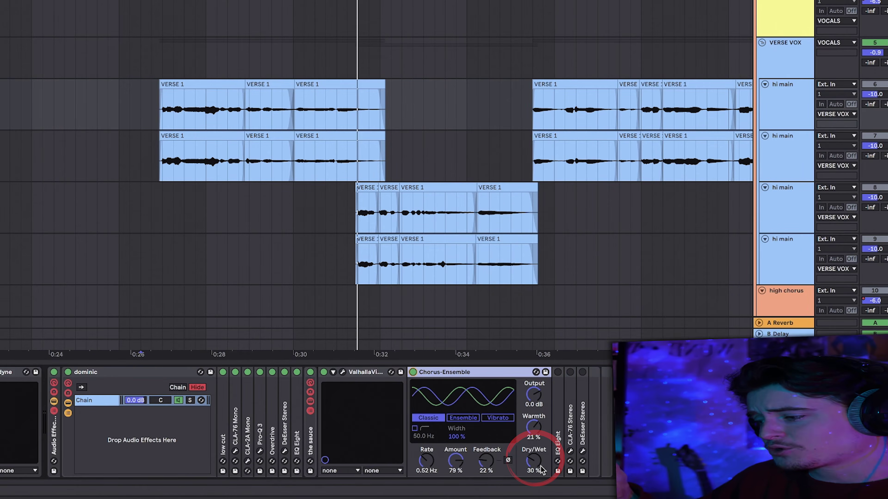
pyautogui.click(413, 372)
pyautogui.press('space')
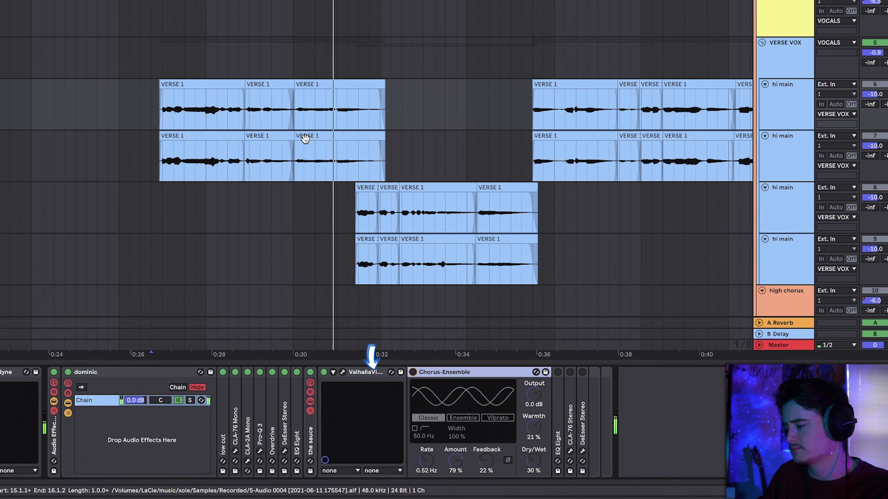
pyautogui.click(412, 372)
pyautogui.press('space')
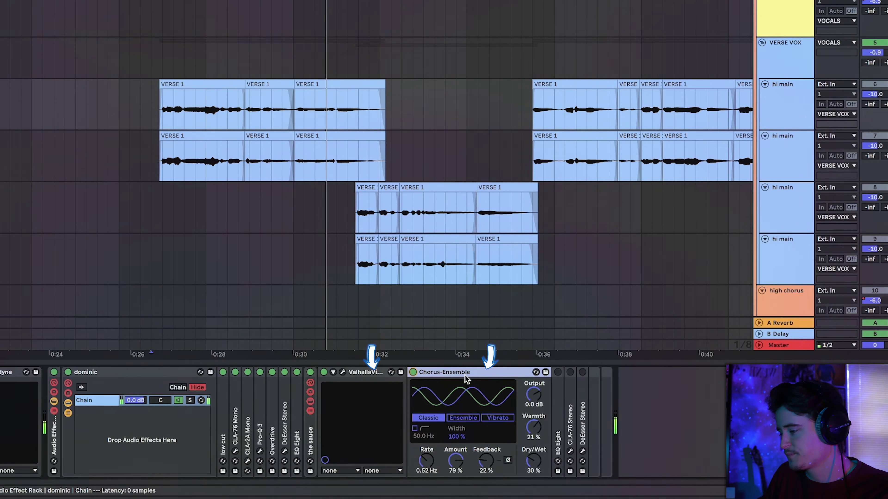
# Switch on the chain's last EQ Eight, CLA-76 Stereo and DeEsser Stereo, viewing the compressor's settings during playback.
pyautogui.doubleClick(558, 395)
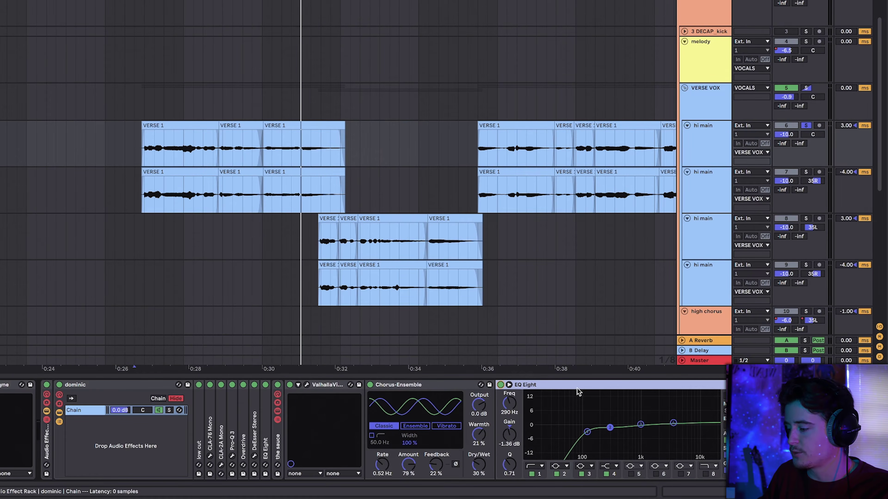
pyautogui.doubleClick(562, 386)
pyautogui.doubleClick(512, 401)
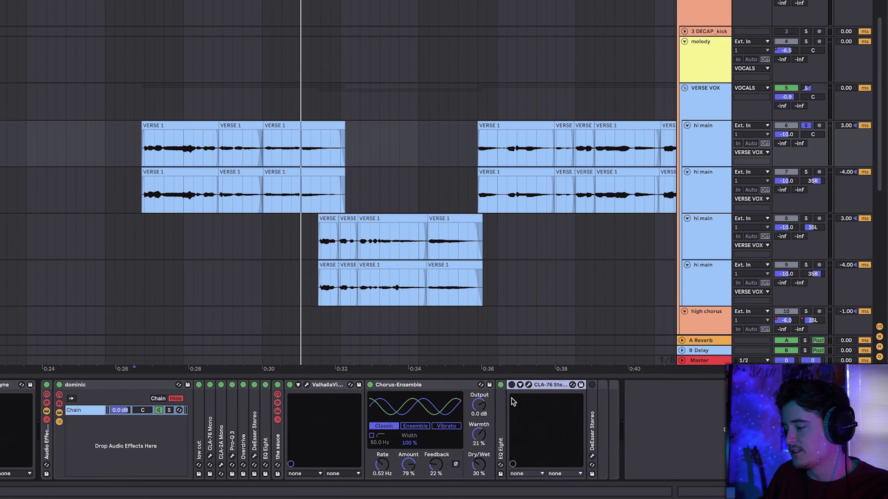
pyautogui.click(512, 384)
pyautogui.press('space')
pyautogui.click(529, 385)
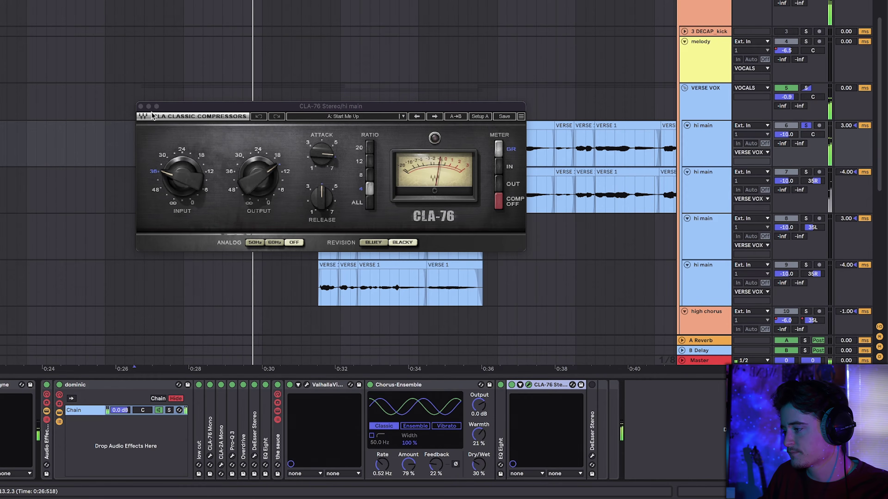
pyautogui.click(141, 107)
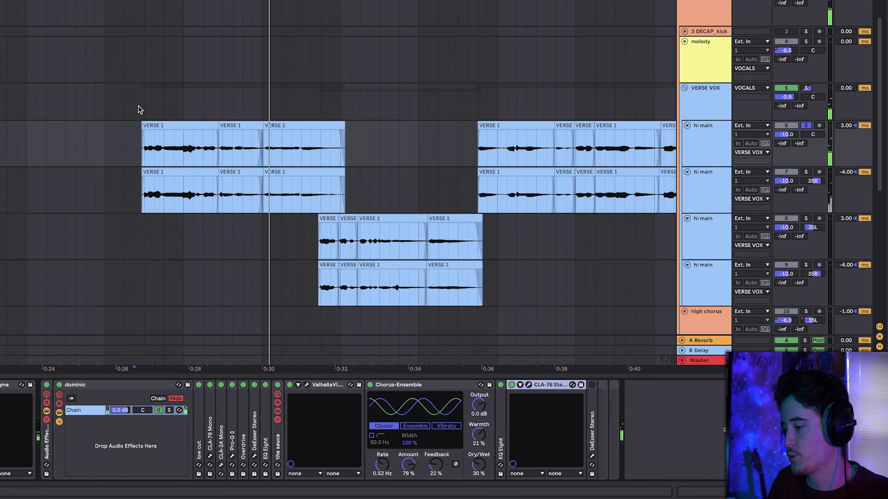
pyautogui.doubleClick(596, 416)
pyautogui.click(592, 385)
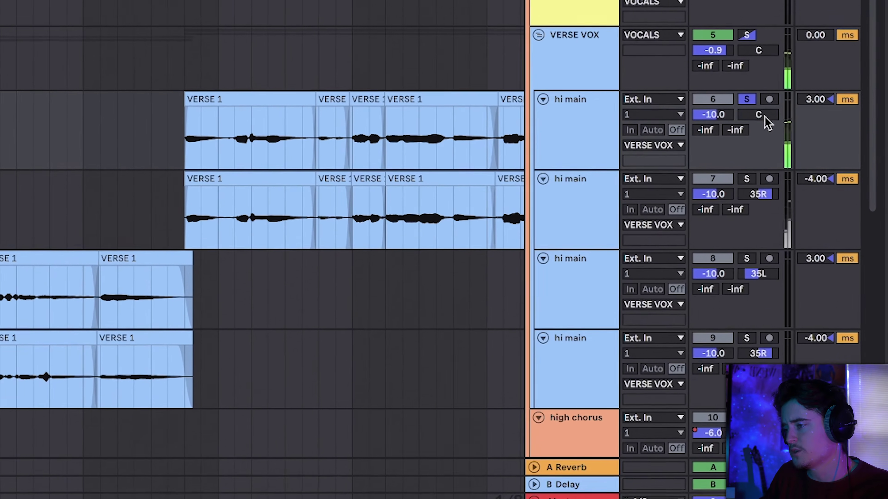
# Pan the first hi main track to 35L and solo the other three hi main tracks along with it.
pyautogui.click(771, 118)
pyautogui.write('-')
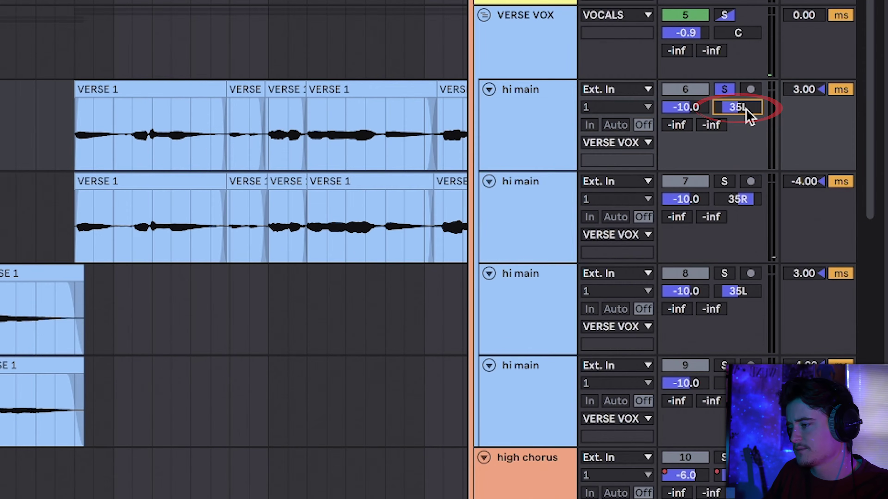
pyautogui.click(730, 181)
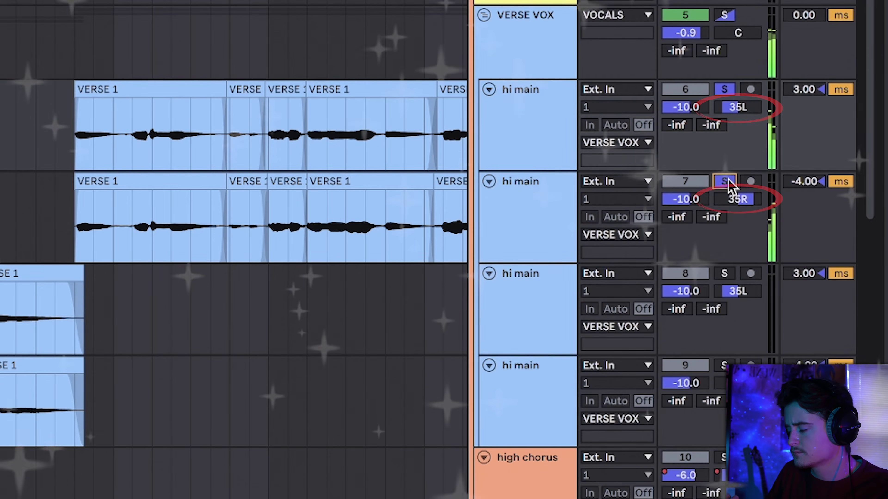
pyautogui.click(724, 273)
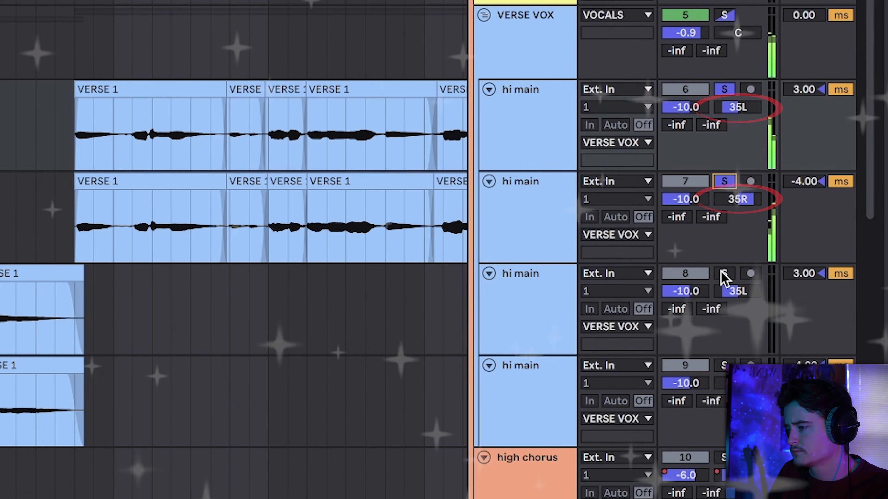
pyautogui.click(724, 365)
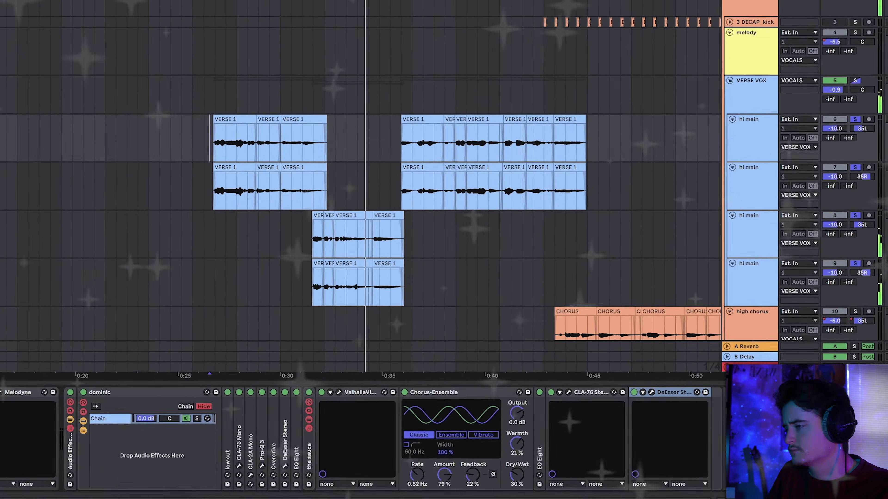
# Deactivate and fold the group below the chorus tracks that holds the atmosphere and guest vocals.
pyautogui.scroll(-5, 466, 95)
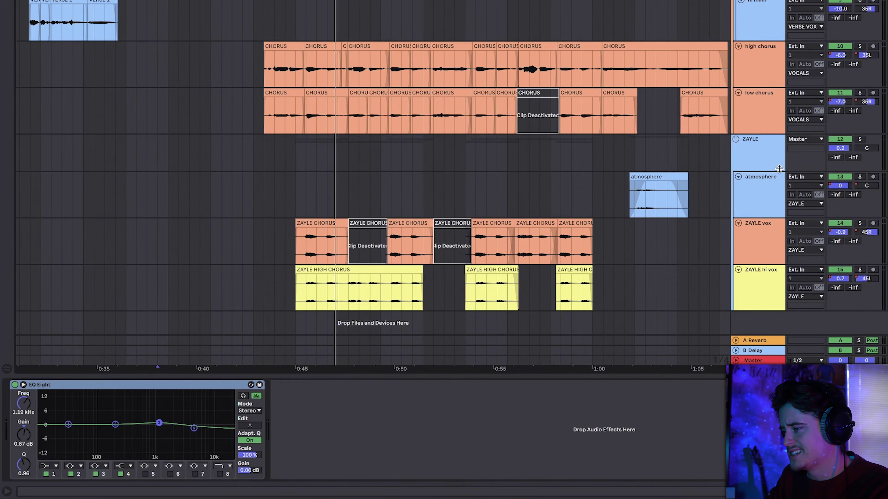
pyautogui.click(768, 157)
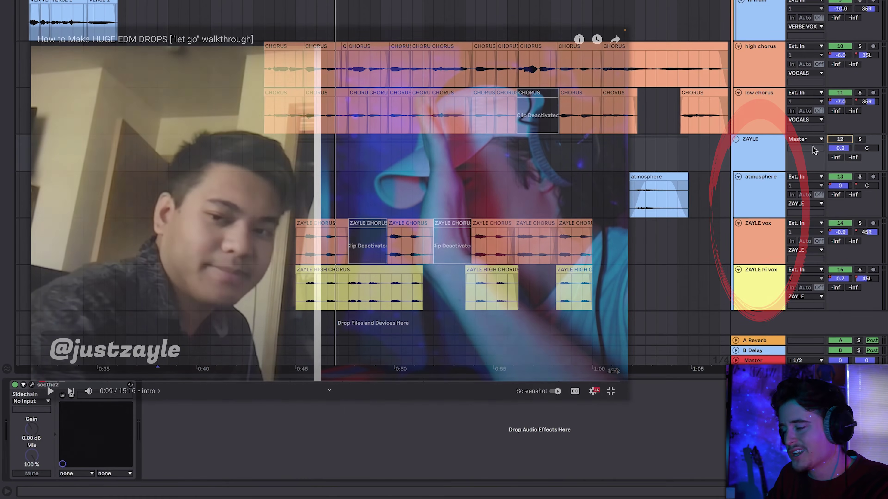
pyautogui.click(735, 139)
pyautogui.scroll(2, 349, 175)
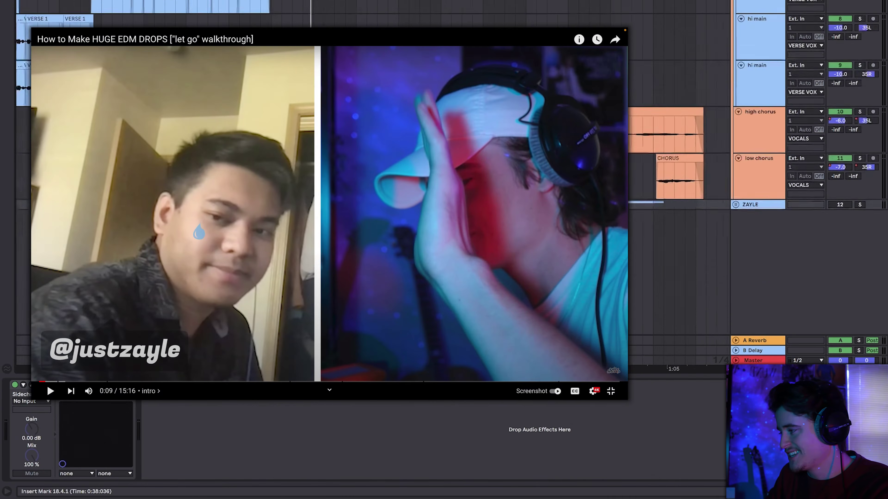
pyautogui.scroll(2, 679, 175)
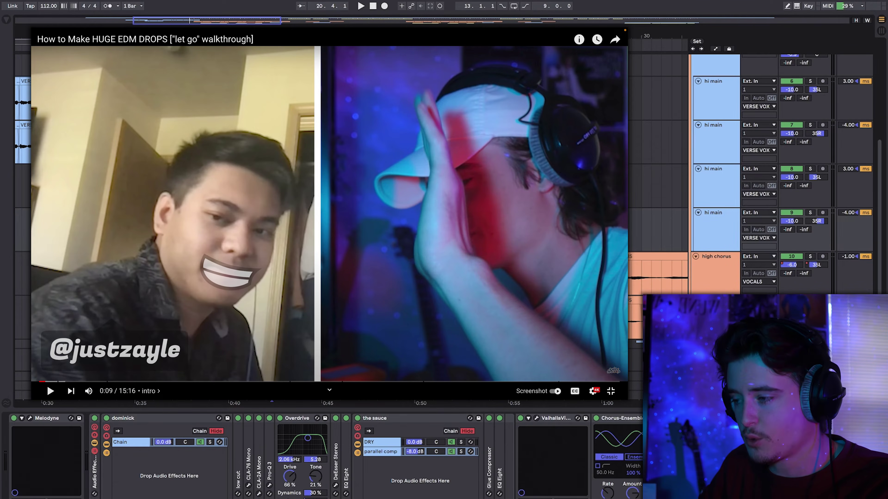
# Switch off the high chorus's inner Audio Effect Rack, ValhallaVintageVerb, Glue Compressor and EQ Eight.
pyautogui.press('+')
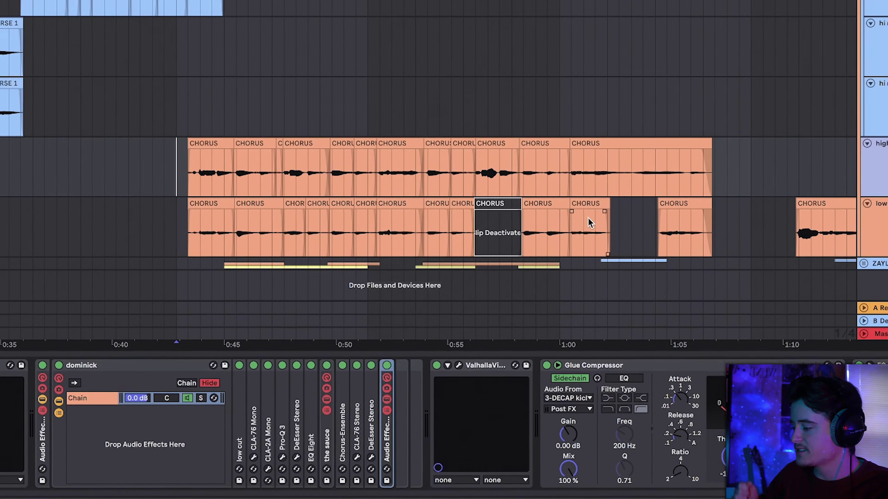
pyautogui.click(422, 290)
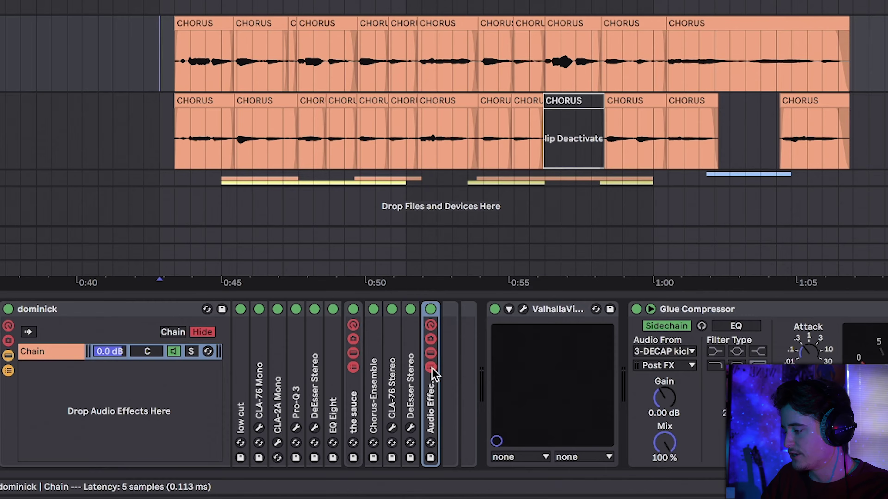
pyautogui.click(430, 309)
pyautogui.click(494, 309)
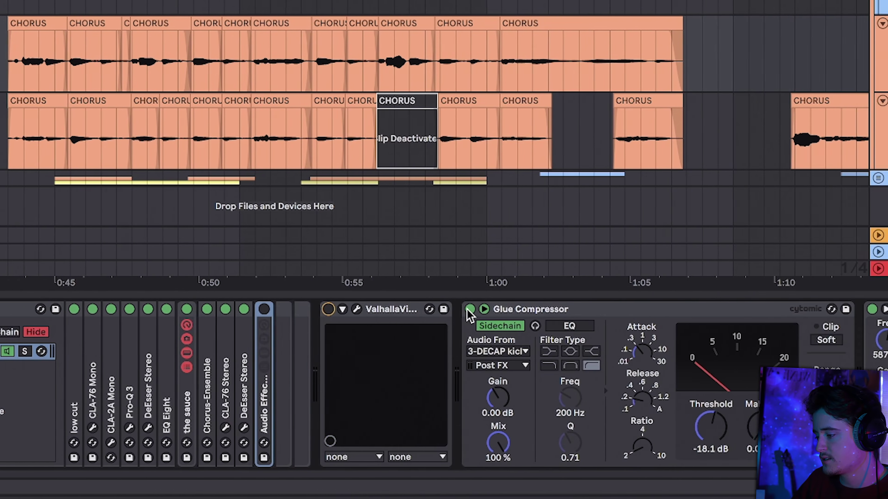
pyautogui.click(470, 309)
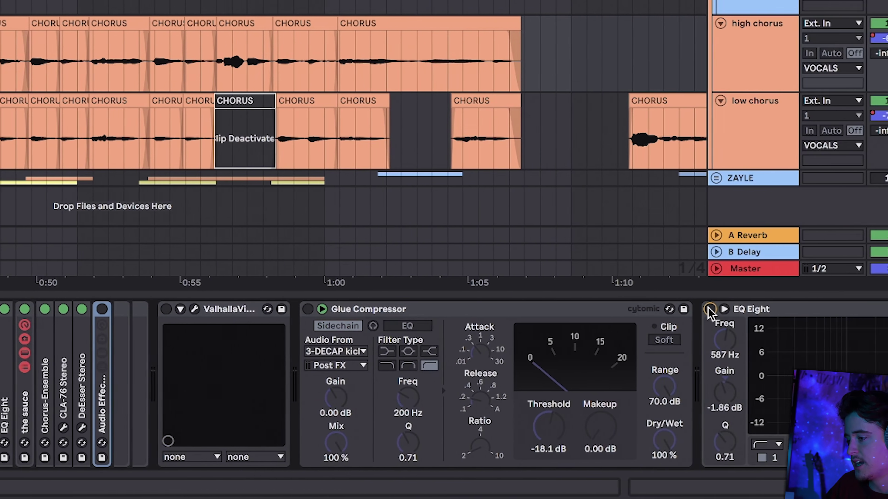
pyautogui.click(872, 310)
pyautogui.click(785, 310)
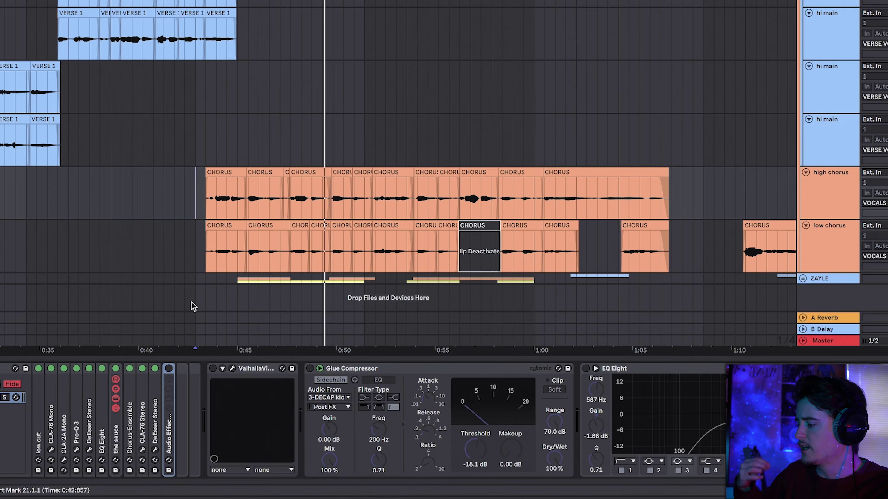
# Switch the high chorus's Audio Effect Rack back on, view its main and delay chains, collapse it, and re-enable ValhallaVintageVerb.
pyautogui.doubleClick(168, 440)
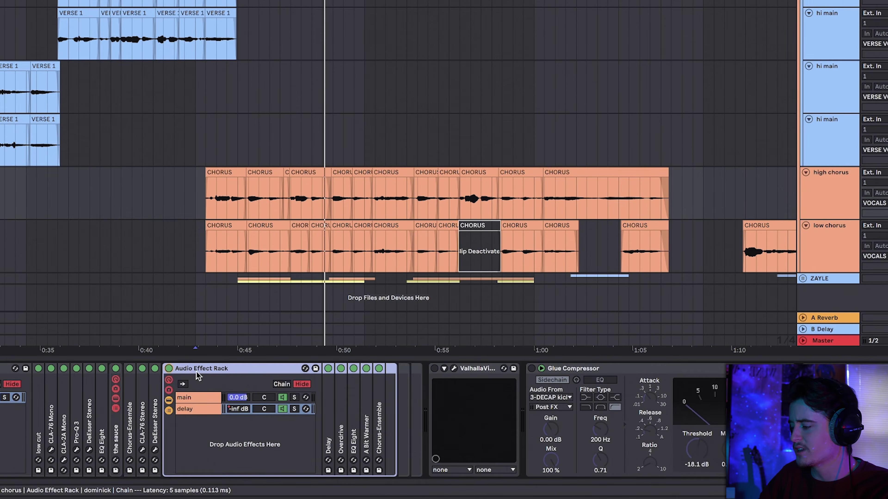
pyautogui.doubleClick(199, 371)
pyautogui.click(243, 371)
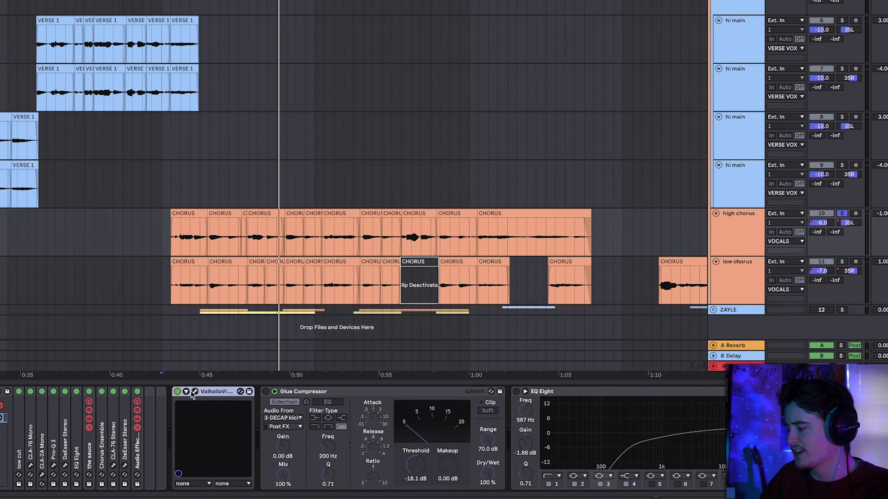
# View the high chorus's ValhallaVintageVerb settings, close them, play back, and re-enable the Glue Compressor.
pyautogui.click(212, 380)
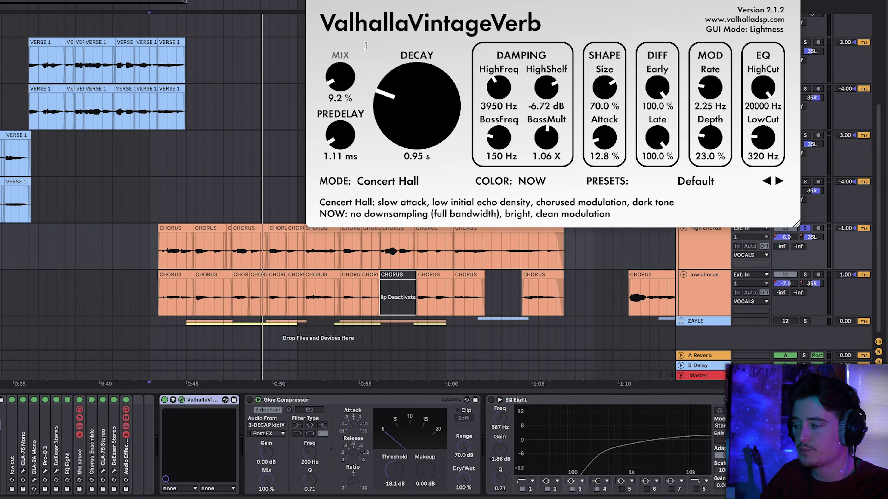
pyautogui.click(314, 0)
pyautogui.press('space')
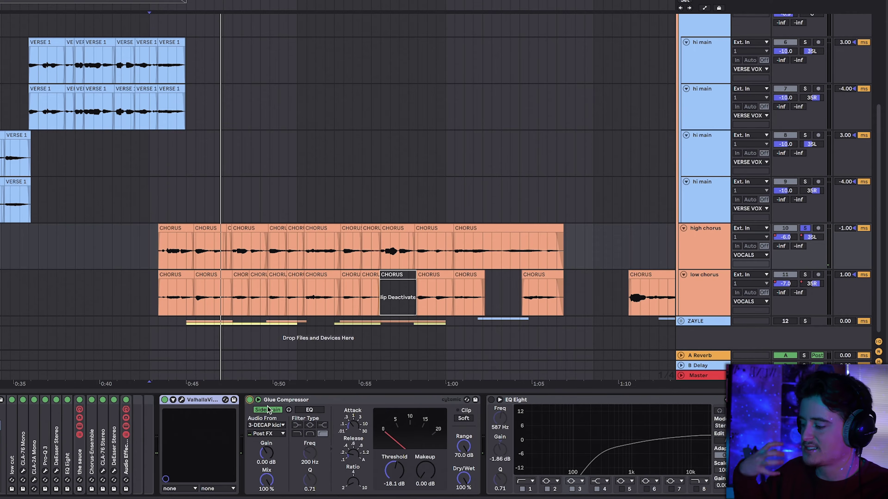
pyautogui.click(250, 400)
# Unfold the muted kick track that feeds the compressor's sidechain and rename it "ghost kick".
pyautogui.scroll(3, 347, 248)
pyautogui.scroll(5, 346, 248)
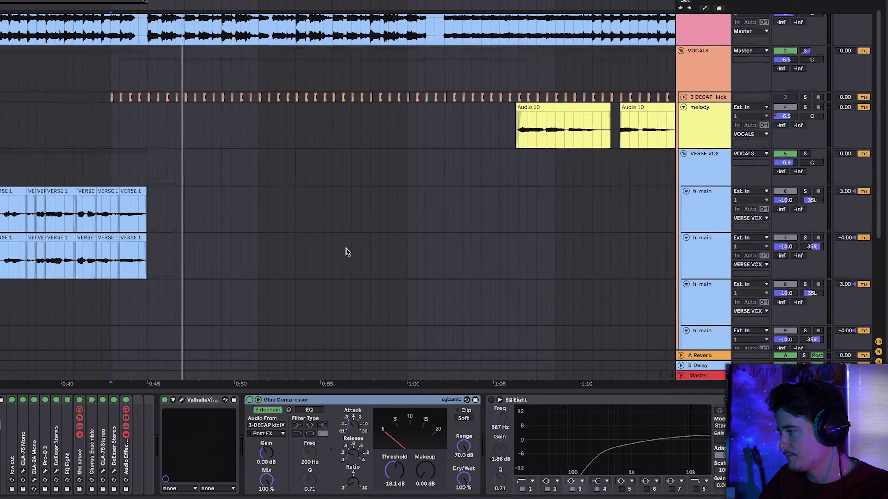
pyautogui.click(683, 105)
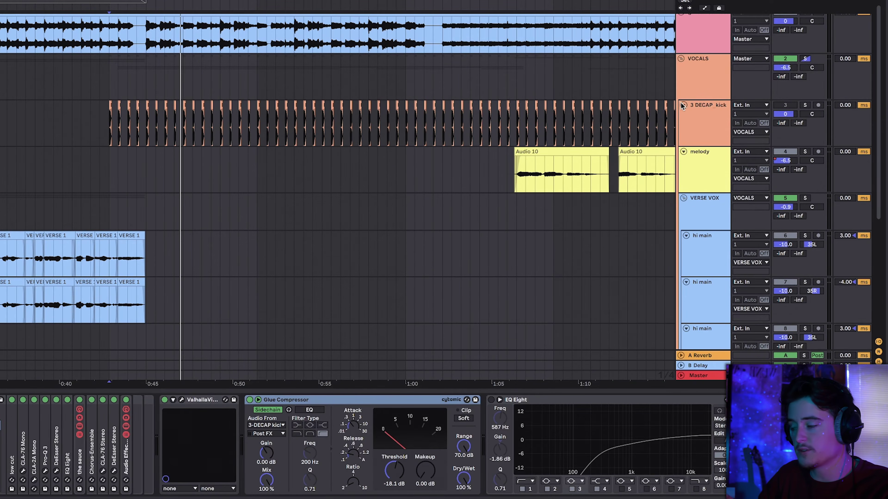
pyautogui.click(299, 130)
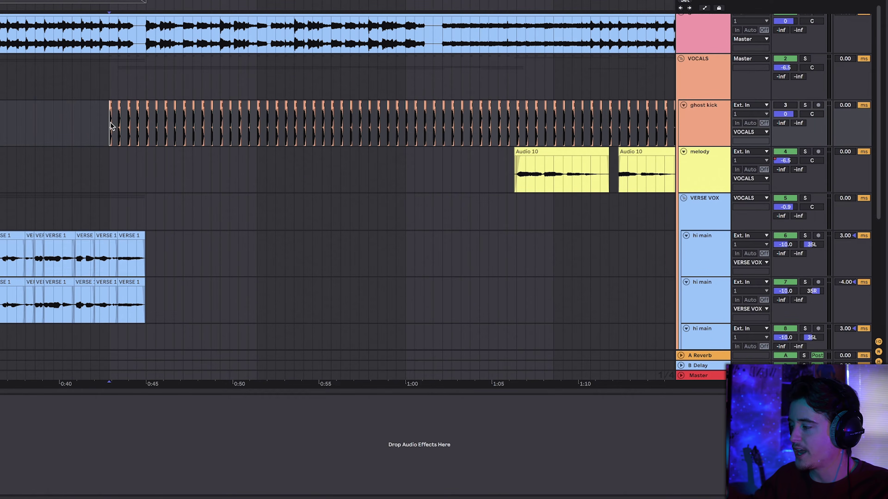
# Activate the ghost kick track, play it with the song, then stop playback and deactivate the track again.
pyautogui.click(790, 107)
pyautogui.click(790, 105)
pyautogui.press('space')
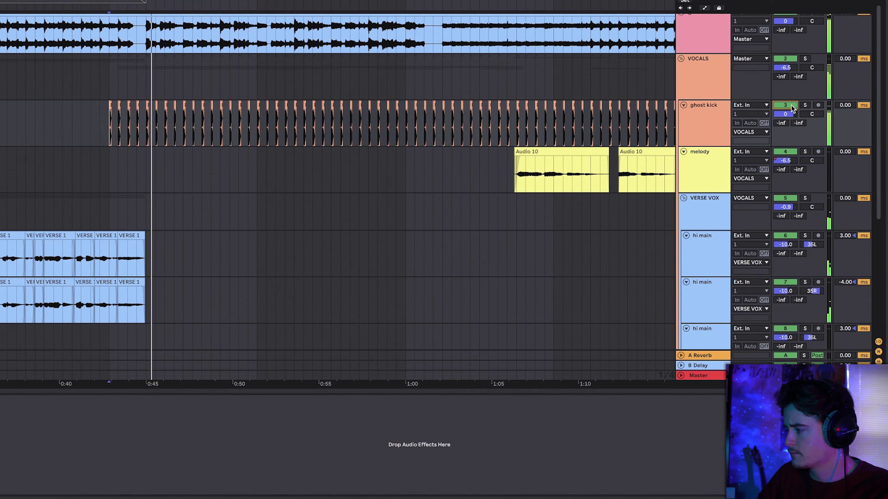
pyautogui.press('space')
pyautogui.press('0')
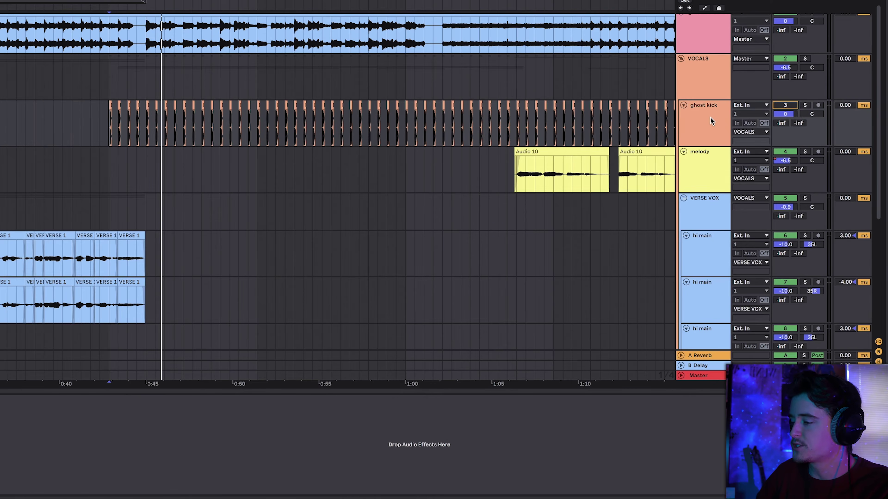
# Play the high chorus with its sidechained Glue Compressor and re-enable its EQ Eight.
pyautogui.scroll(-5, 699, 121)
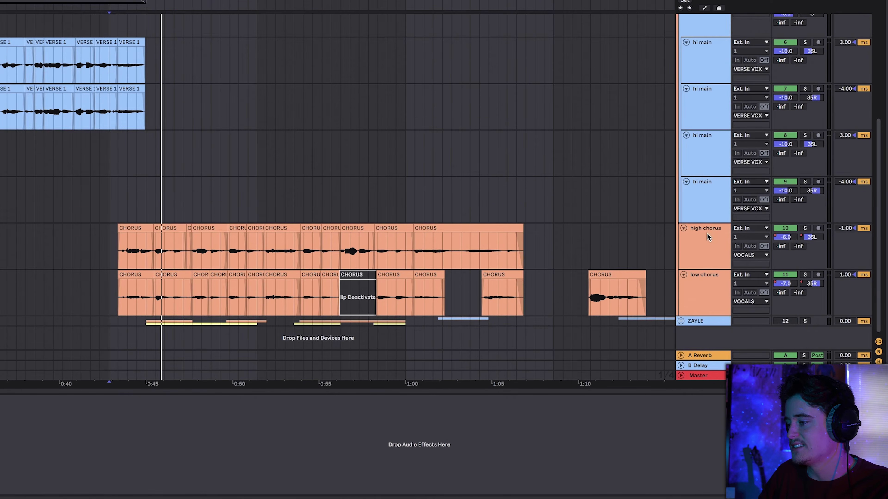
pyautogui.click(685, 262)
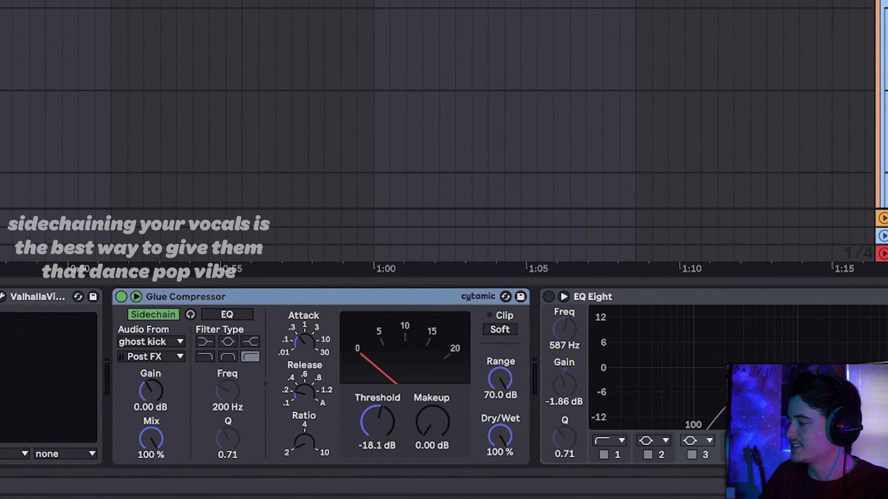
pyautogui.press('space')
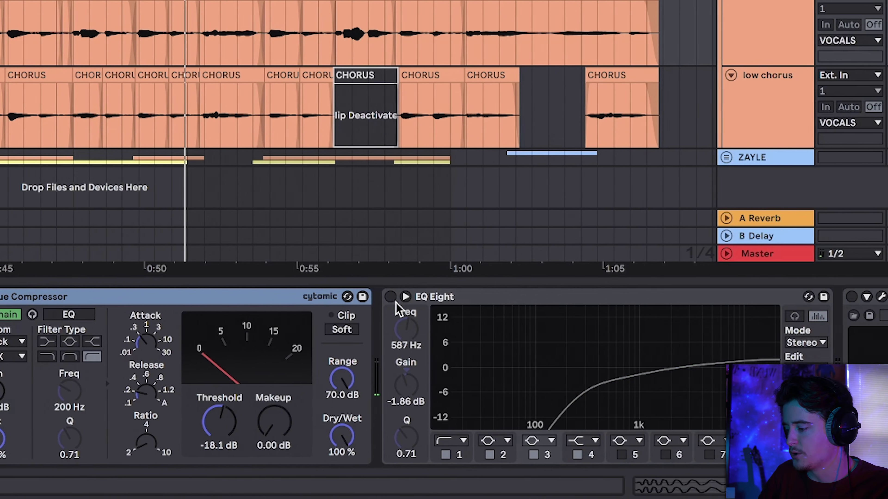
pyautogui.click(502, 297)
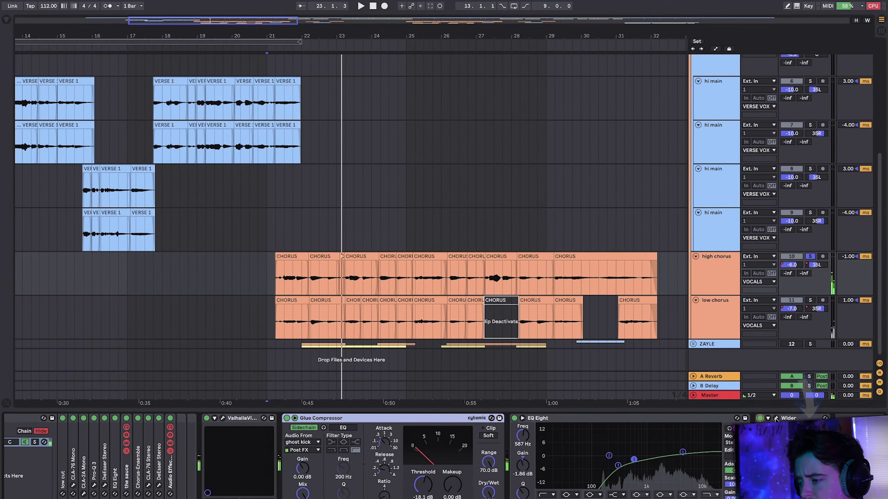
# View the high chorus's Wider plugin, close it, and show the track's automation for Wider's Amount.
pyautogui.click(767, 411)
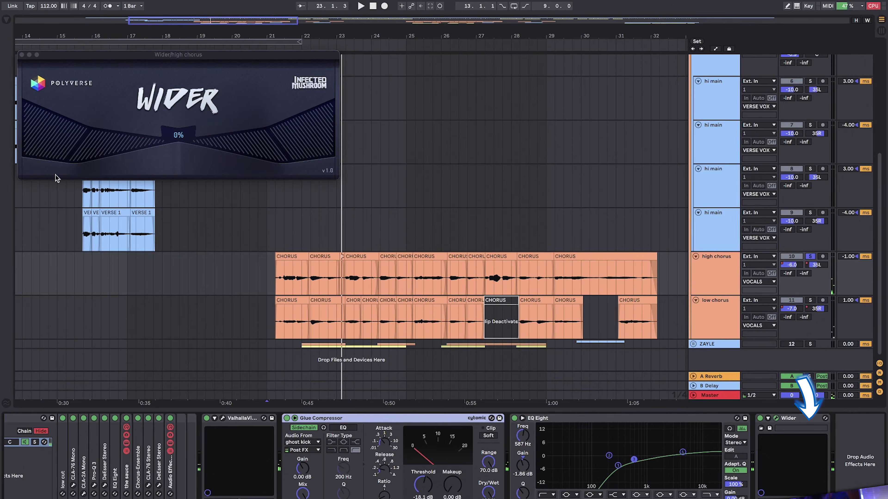
pyautogui.click(21, 55)
pyautogui.press('a')
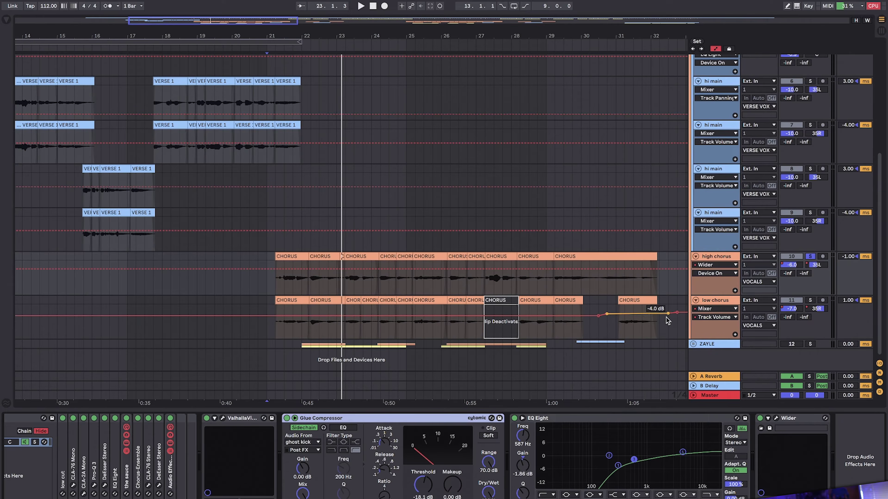
pyautogui.click(713, 274)
pyautogui.click(713, 286)
# Play the separate high chorus clip near bar 37 to hear its Wider Amount automation curve.
pyautogui.hscroll(2, 617, 268)
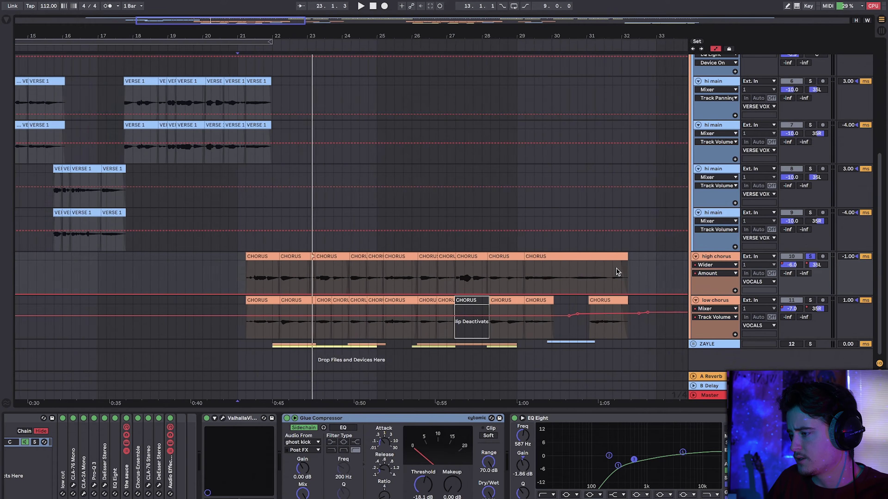
pyautogui.hscroll(5, 617, 269)
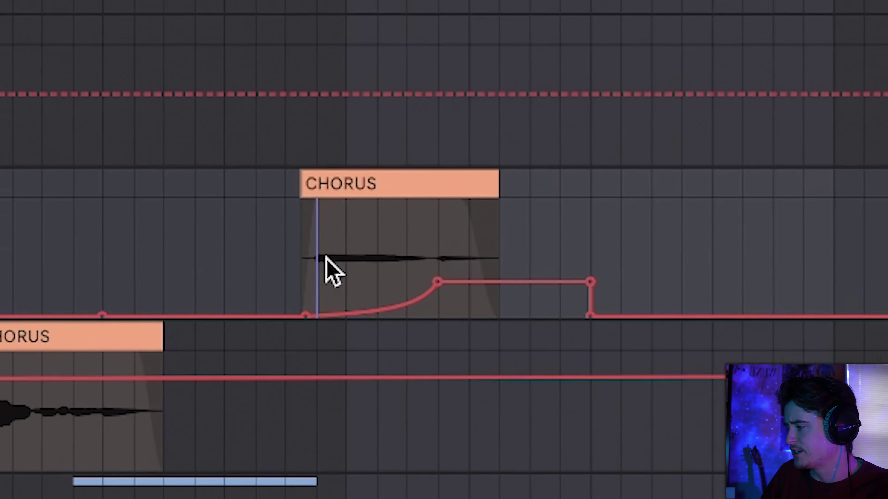
pyautogui.press('space')
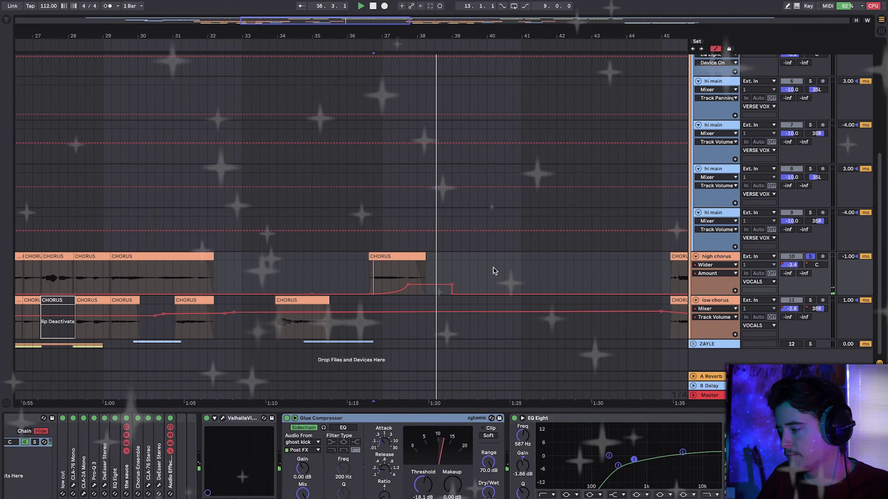
pyautogui.press('space')
pyautogui.hscroll(-5, 490, 267)
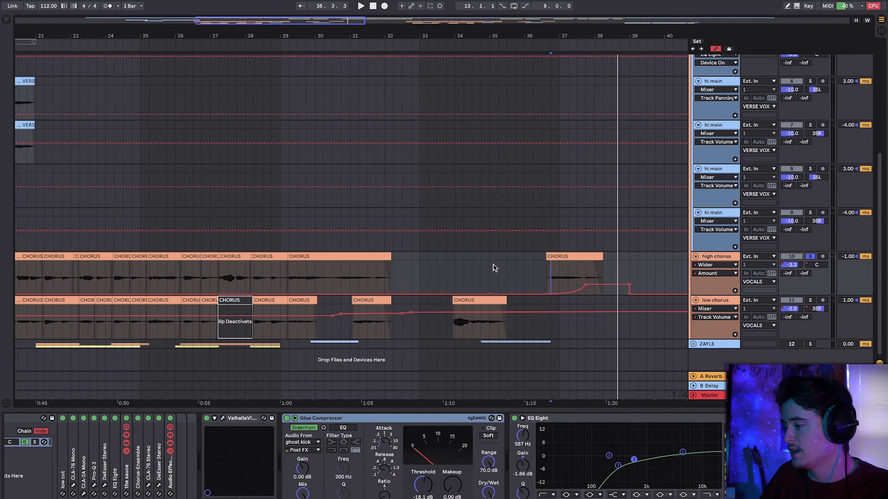
# Unfold the guest vocal group and view the Glue Compressor in its lower vocal track's effect chain.
pyautogui.hscroll(-4, 566, 274)
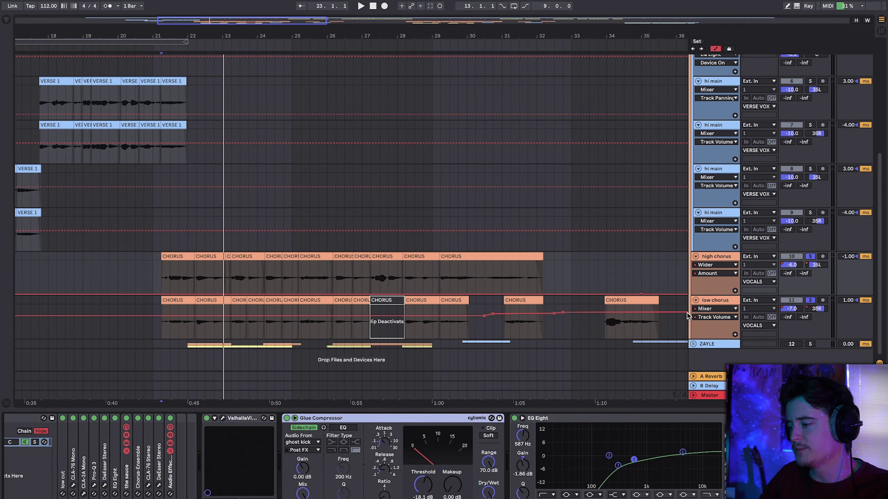
pyautogui.click(693, 344)
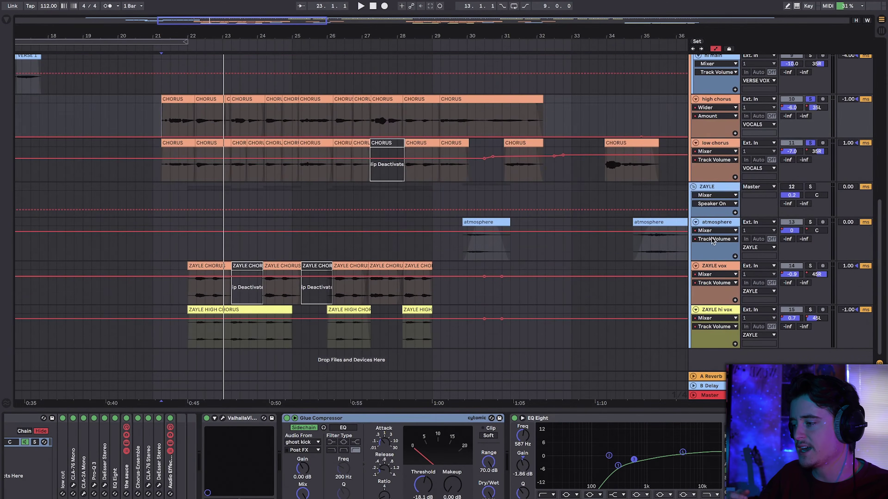
pyautogui.click(712, 260)
pyautogui.click(712, 266)
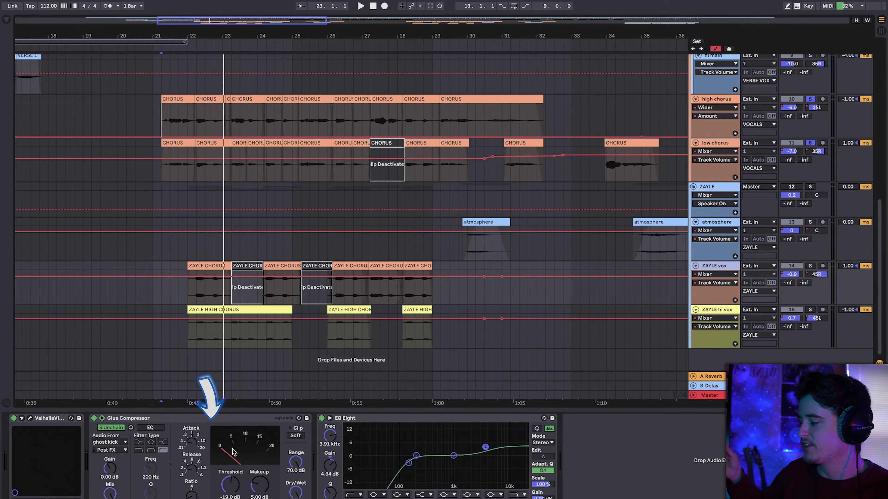
pyautogui.click(175, 421)
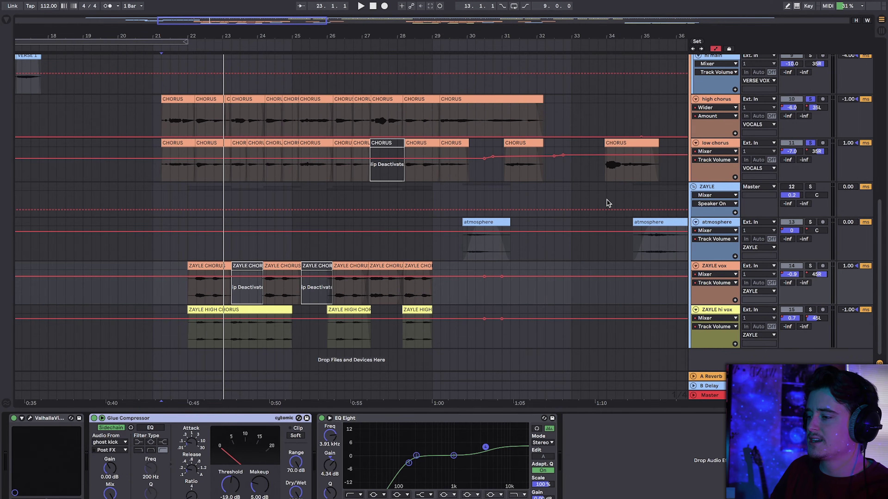
# Solo the guest vocal group and activate it.
pyautogui.click(810, 187)
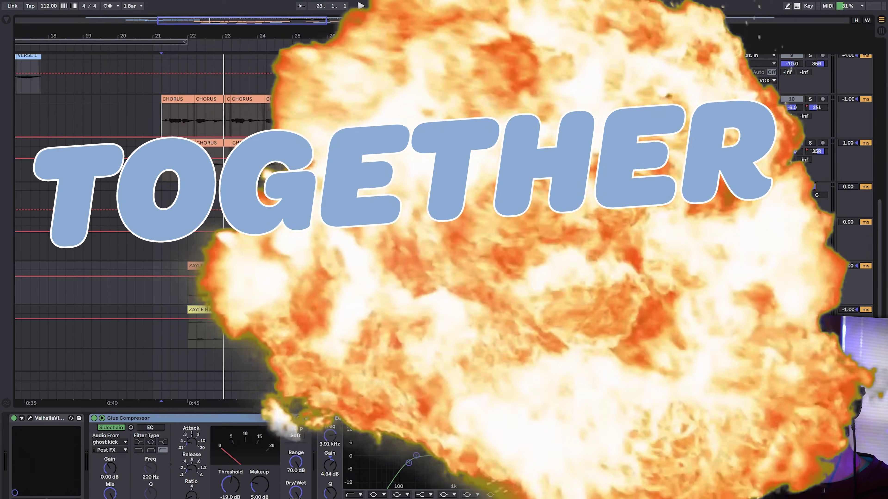
pyautogui.click(810, 187)
pyautogui.click(792, 186)
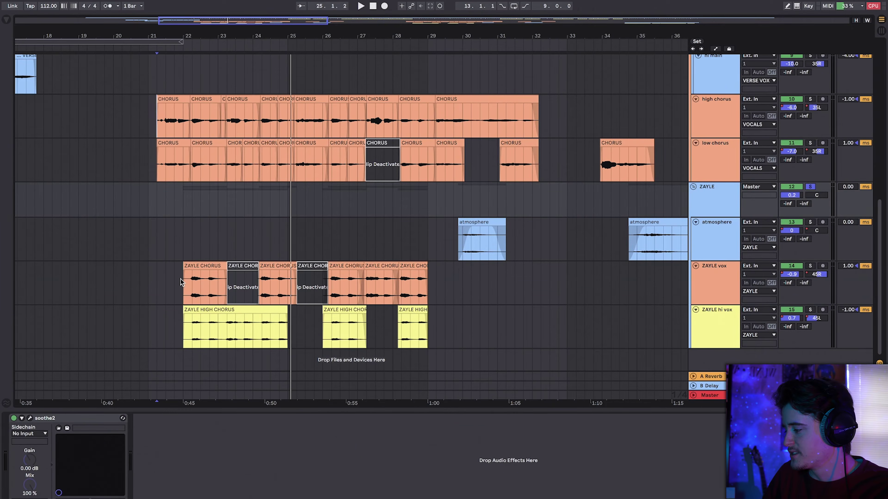
# View the effect chains of the guest's lower and high vocals, then play all layers from the chorus start.
pyautogui.click(182, 283)
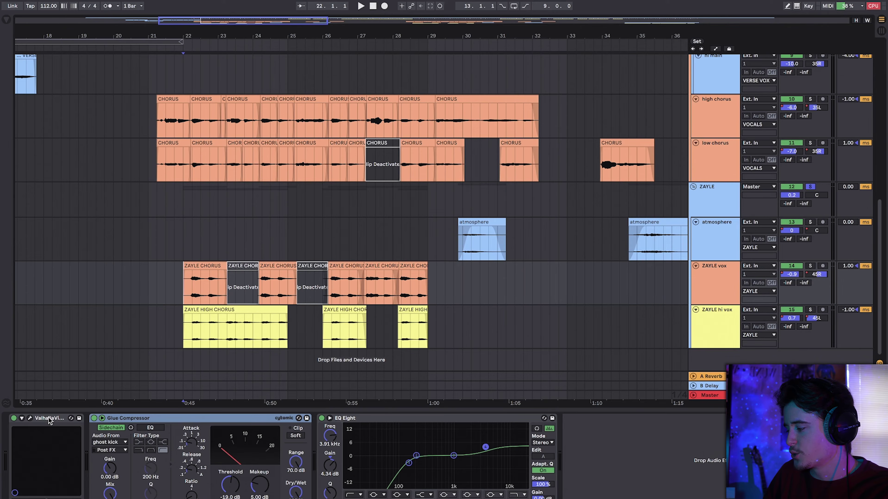
pyautogui.click(714, 312)
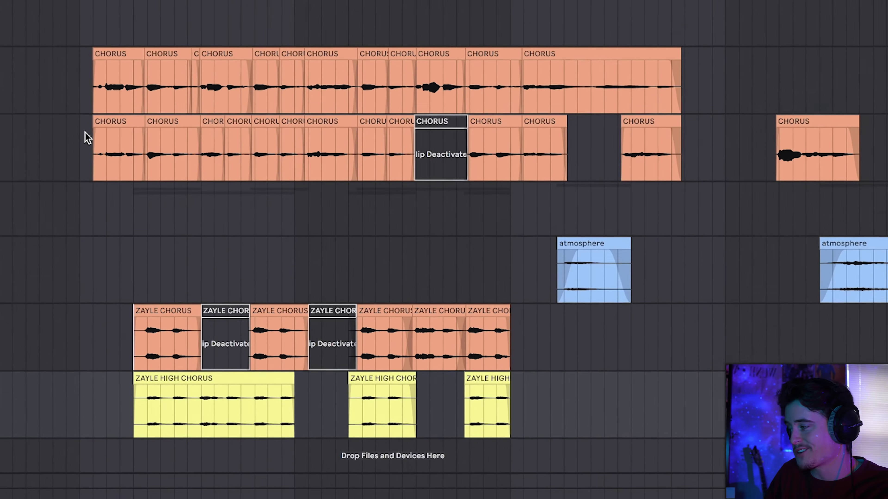
pyautogui.click(79, 147)
pyautogui.press('space')
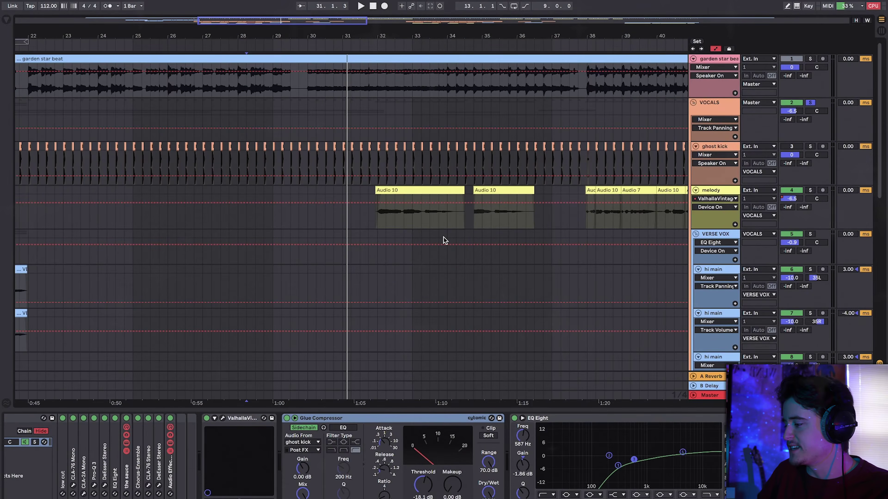
# Point out the extra layers by selecting the first atmosphere clip and the first clip on the melody track.
pyautogui.scroll(-6, 442, 238)
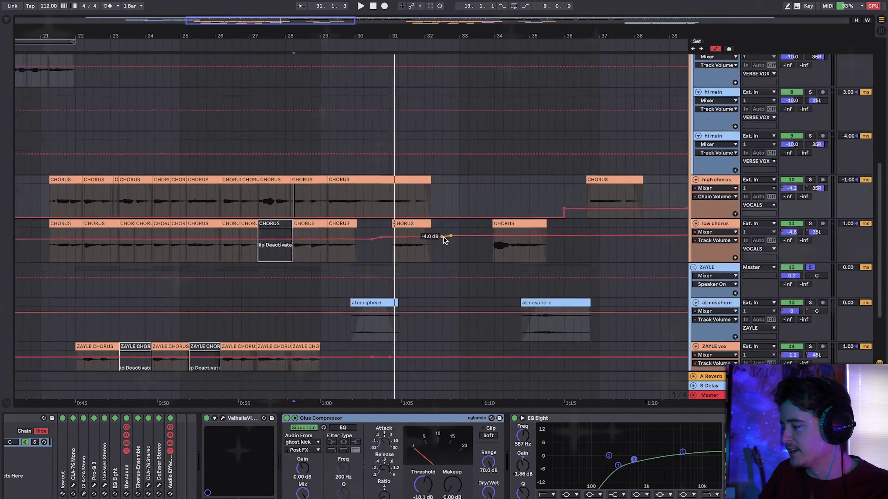
pyautogui.scroll(-1, 444, 237)
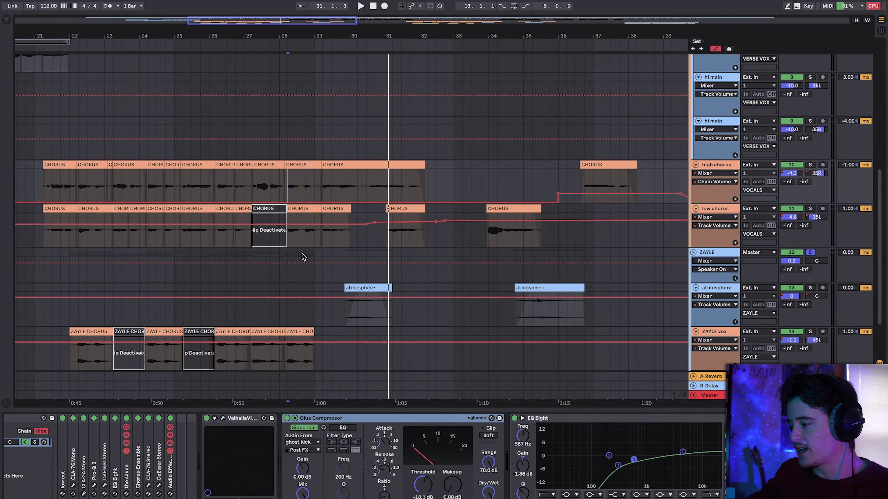
pyautogui.click(381, 287)
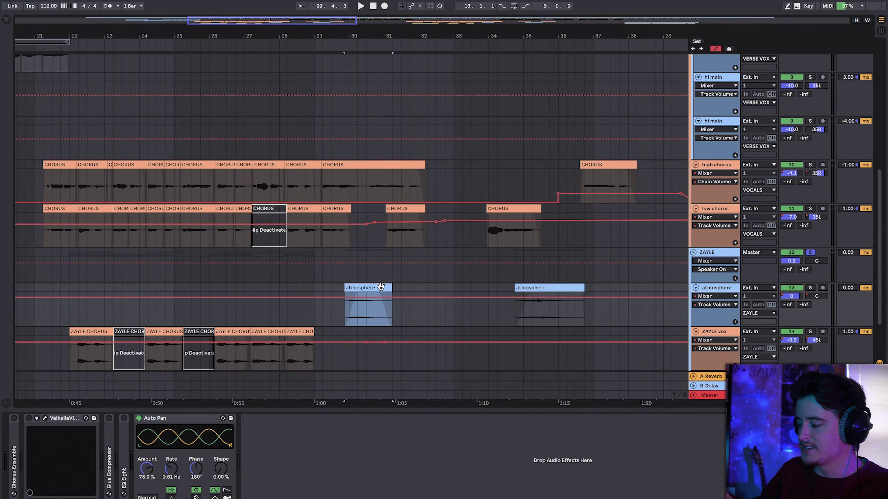
pyautogui.scroll(-1, 380, 286)
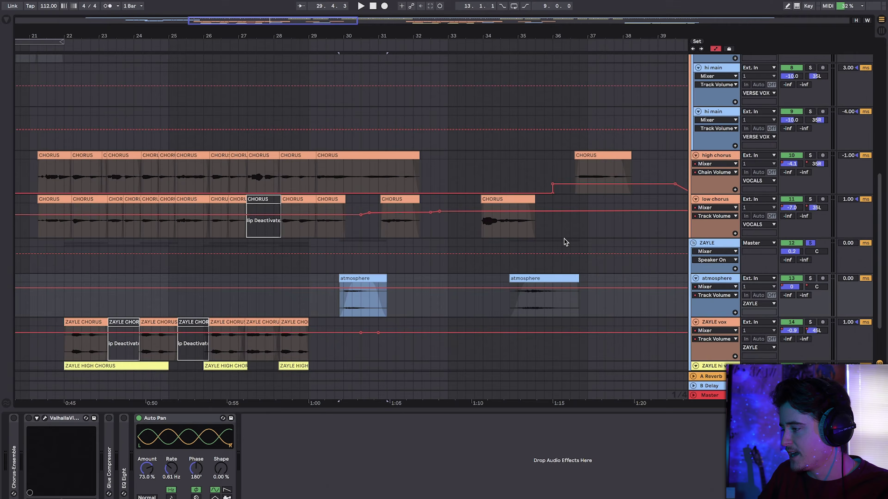
pyautogui.scroll(15, 564, 241)
pyautogui.click(449, 191)
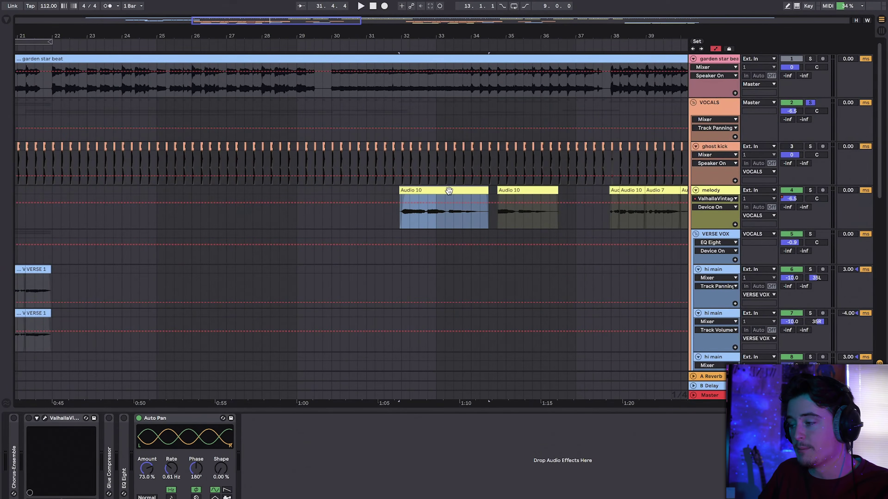
# Play the vocals from 28.3.1 near the chorus's end, then solo the melody track and play its later clips.
pyautogui.scroll(-10, 448, 191)
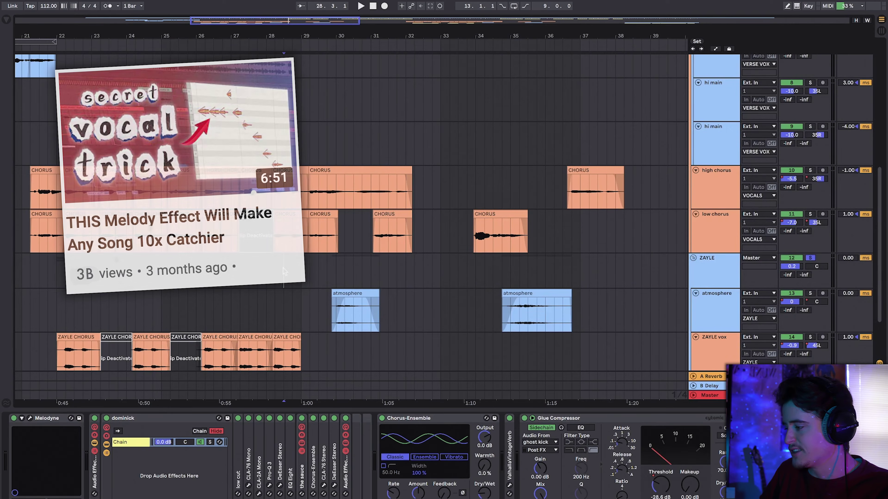
pyautogui.click(283, 267)
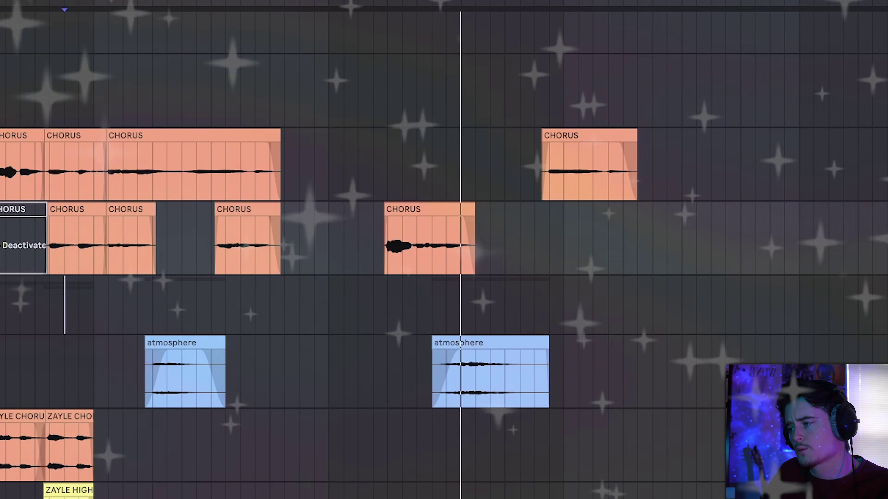
pyautogui.scroll(3, 725, 248)
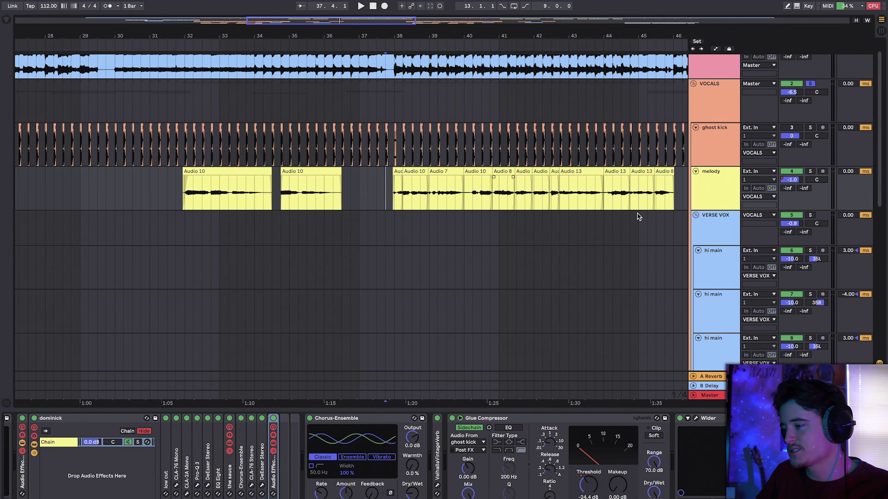
pyautogui.click(810, 171)
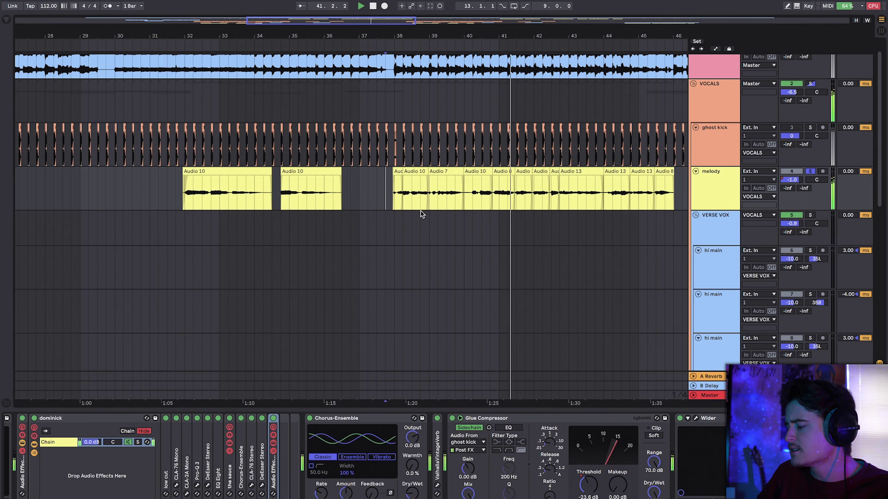
# View the low chorus vocal's effect chain, then return to the melody track's effect chain.
pyautogui.click(457, 191)
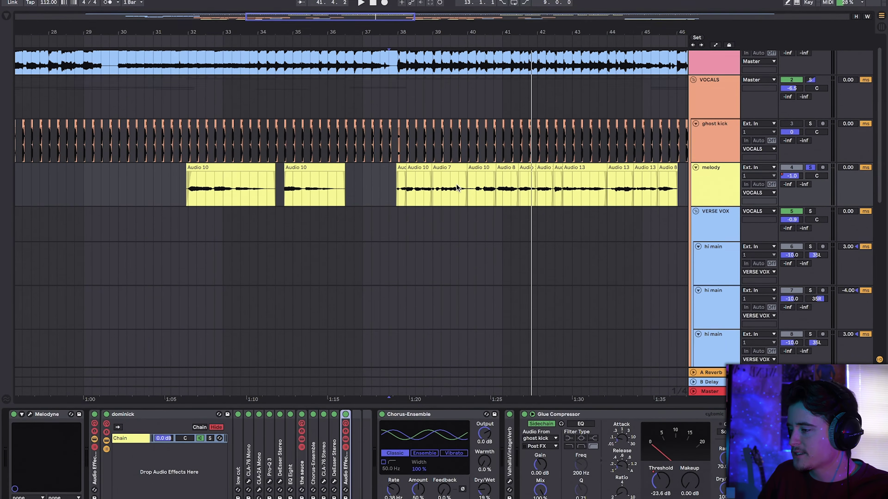
pyautogui.scroll(-10, 578, 274)
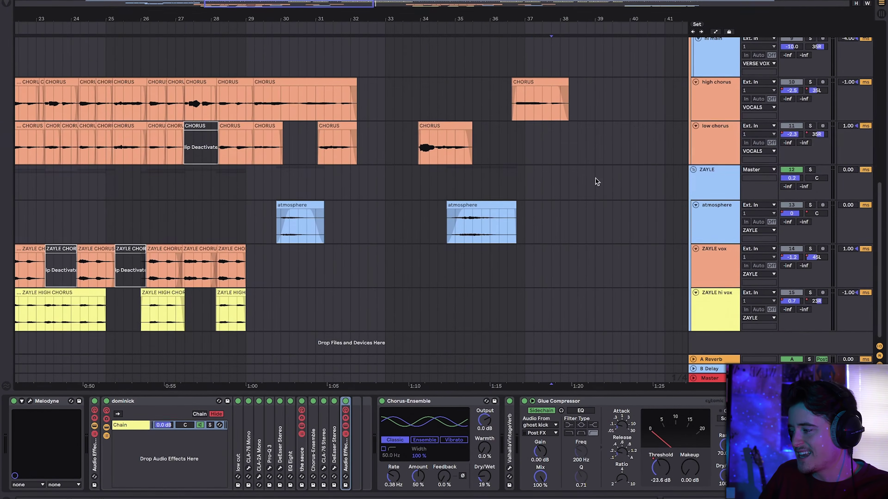
pyautogui.click(699, 143)
pyautogui.scroll(5, 596, 155)
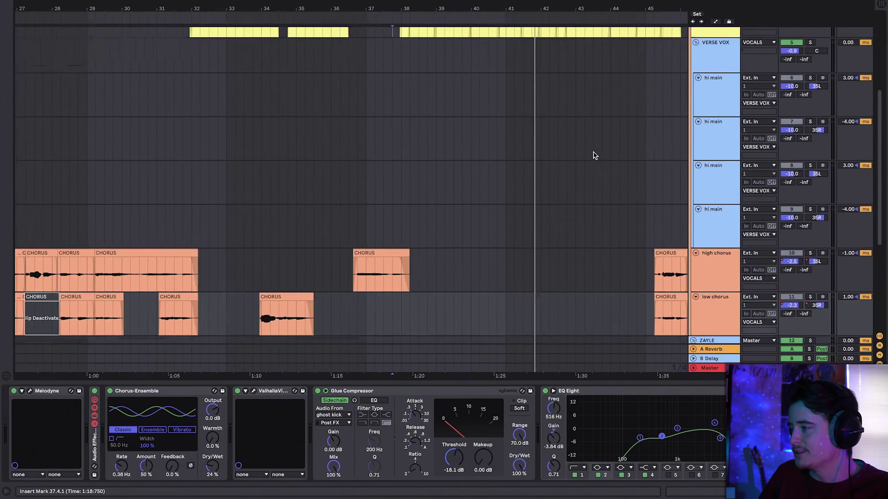
pyautogui.scroll(3, 596, 155)
pyautogui.click(713, 123)
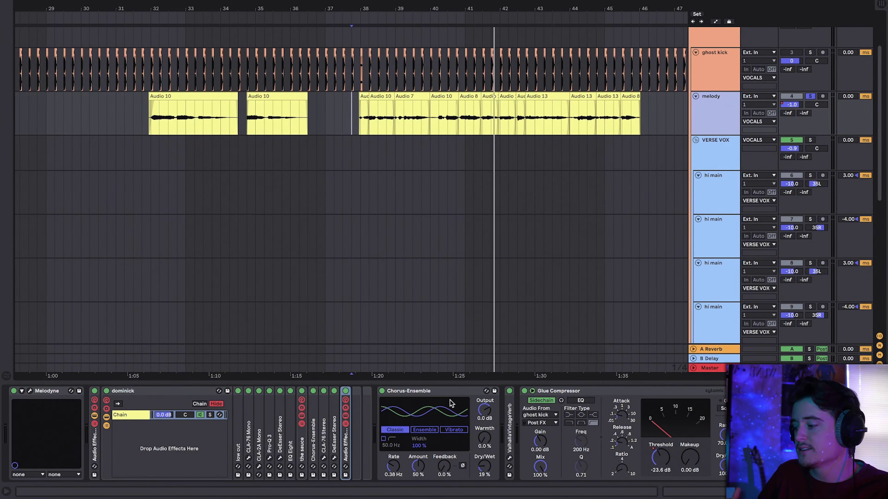
# Point out the melody track's Chorus-Ensemble, then unfold its nested Audio Effect Rack and show the devices in the delay chain.
pyautogui.click(438, 394)
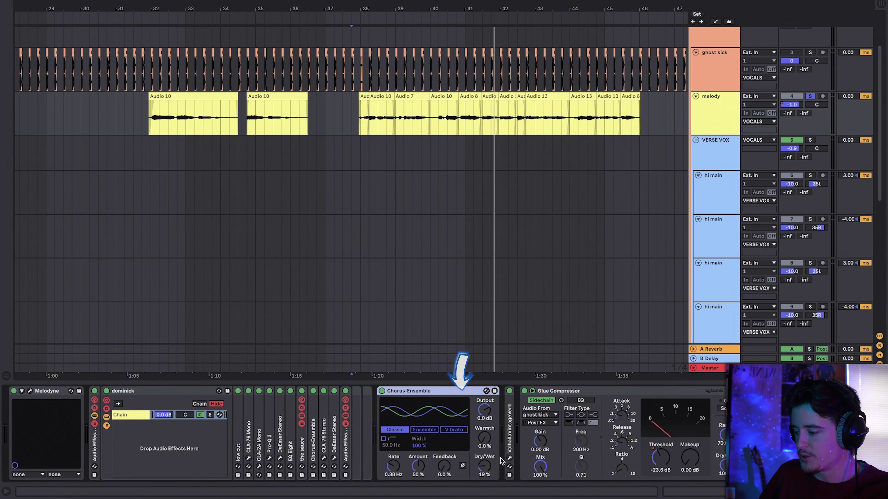
pyautogui.doubleClick(345, 443)
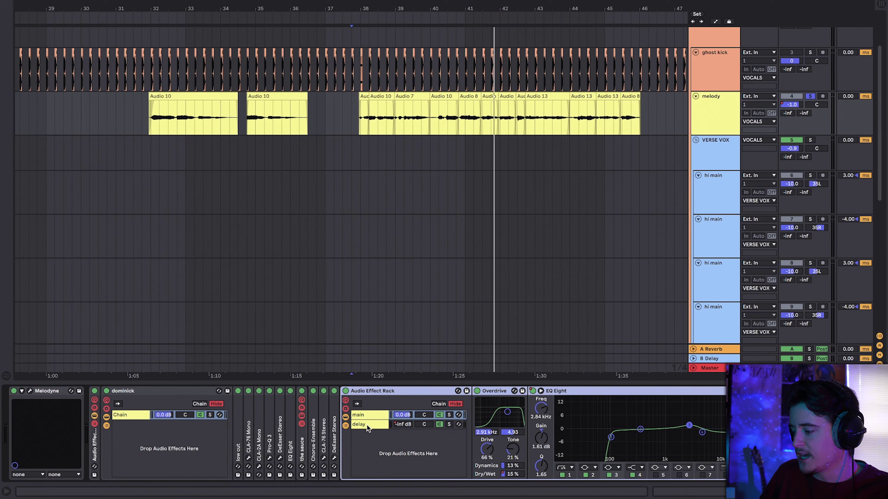
pyautogui.click(366, 424)
# Display the automation lanes and show the delay chain's Chain Volume automation on the melody track.
pyautogui.press('a')
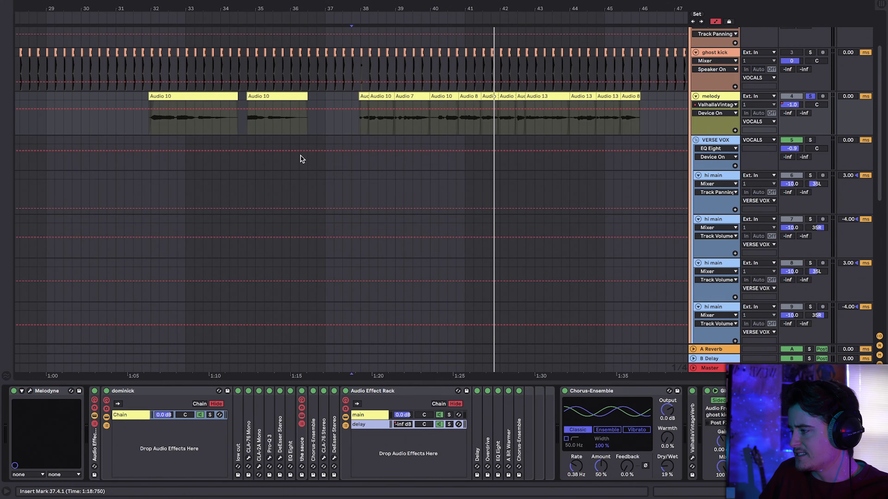
pyautogui.click(716, 106)
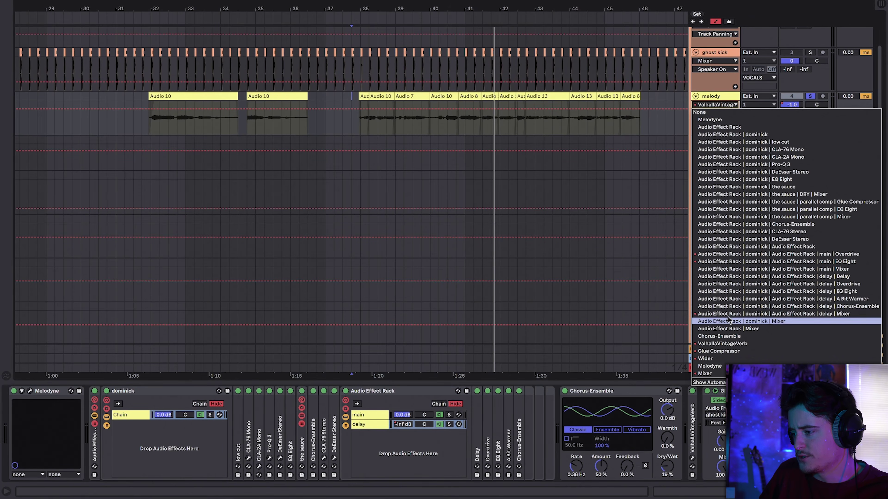
pyautogui.click(730, 317)
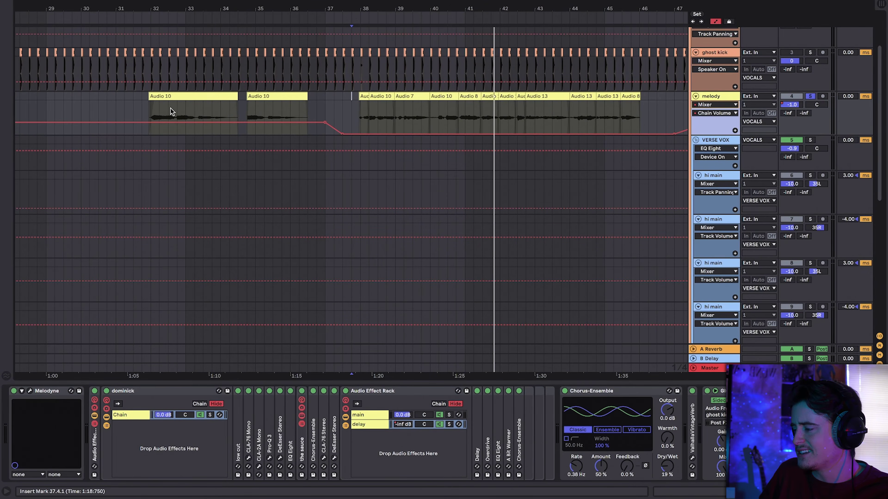
# Play the first melody clip, then the later melody clips from 37.4.1, to compare them with and without the automated delay.
pyautogui.click(168, 97)
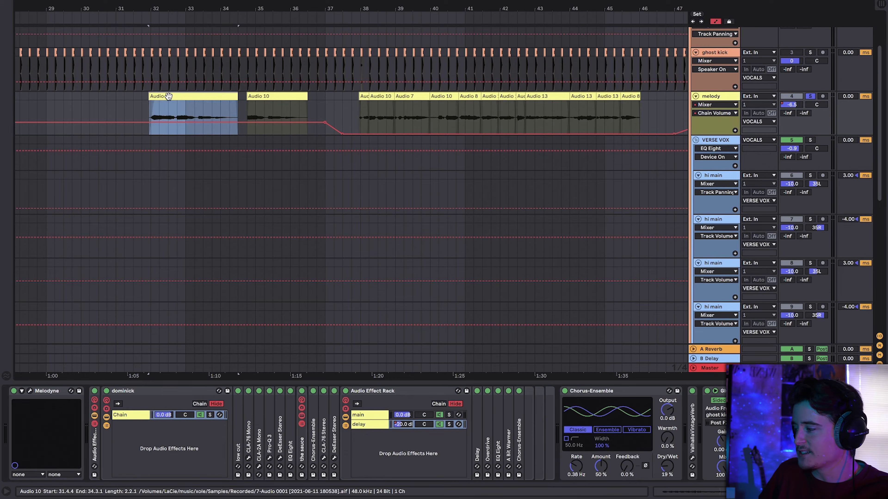
pyautogui.press('space')
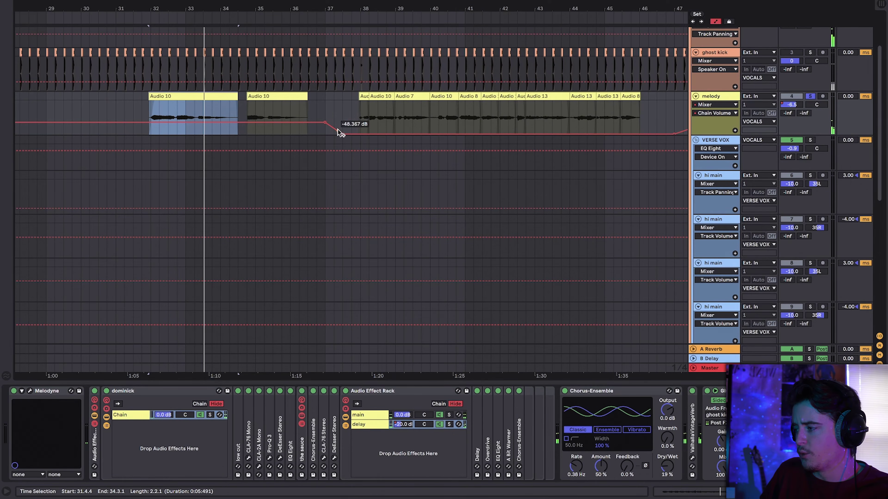
pyautogui.moveTo(338, 132); pyautogui.dragTo(344, 135)
pyautogui.click(354, 123)
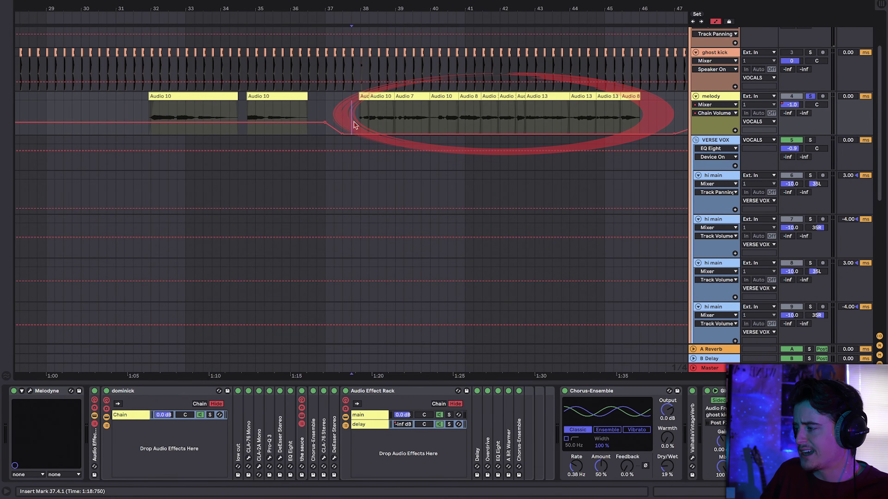
pyautogui.press('space')
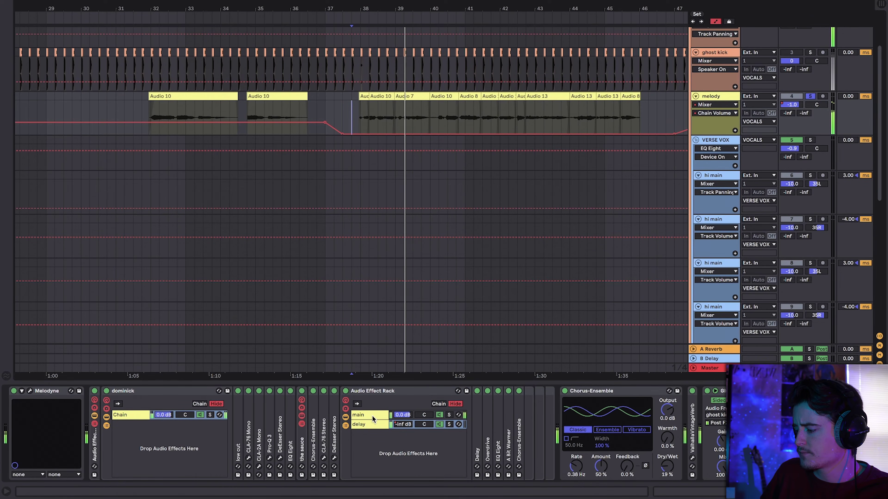
# Show the Overdrive in the rack's main chain and display its Dry/Wet automation on the melody track.
pyautogui.click(370, 423)
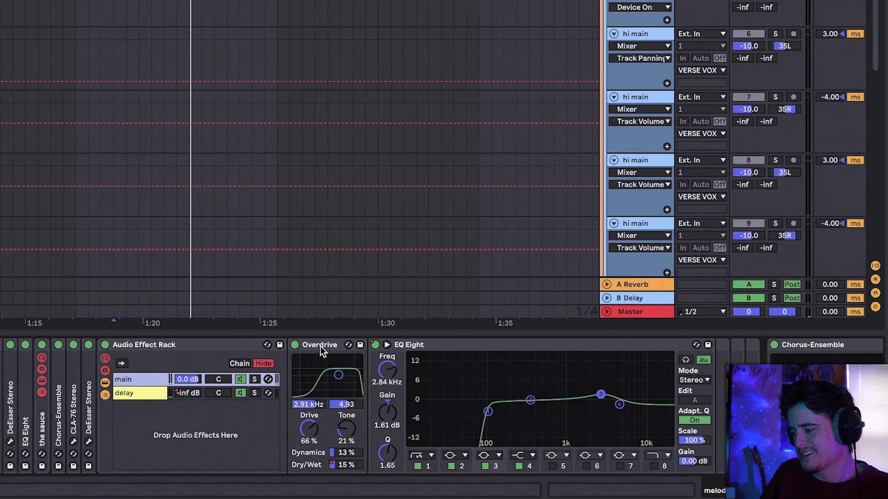
pyautogui.click(320, 345)
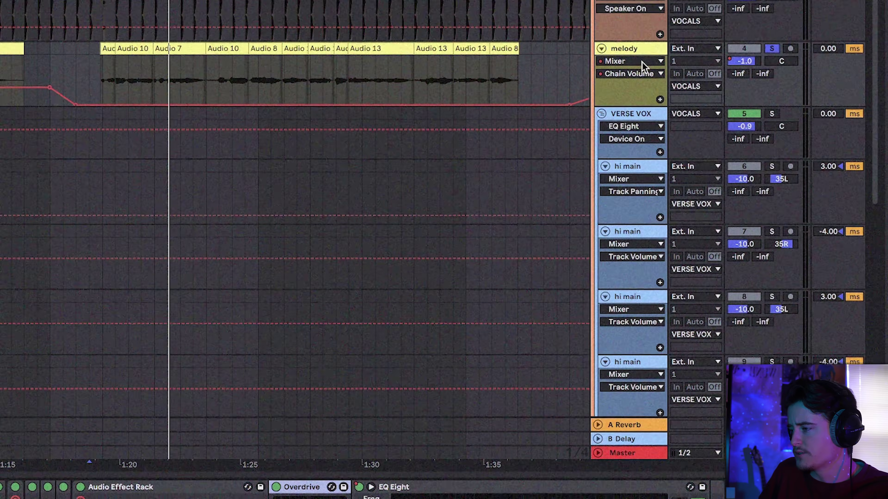
pyautogui.click(640, 65)
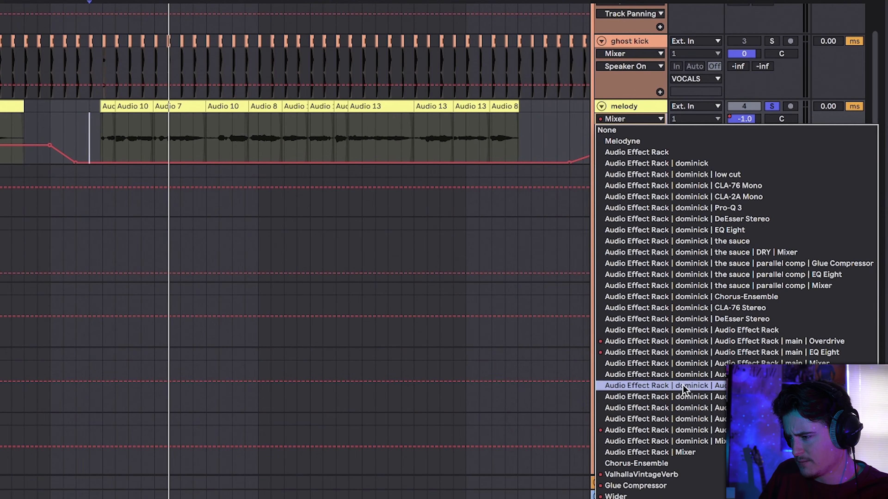
pyautogui.click(697, 343)
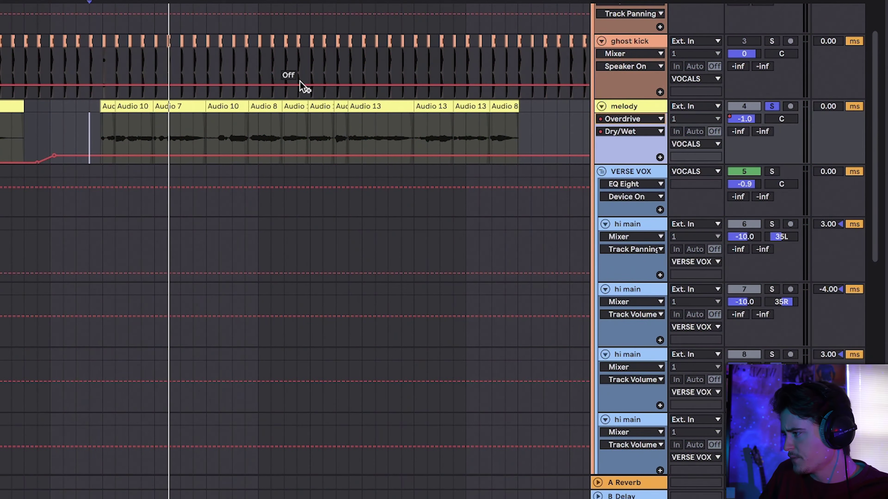
# Play the first melody clip, then the later clips from bar 38, to compare them across the Overdrive Dry/Wet automation.
pyautogui.click(59, 119)
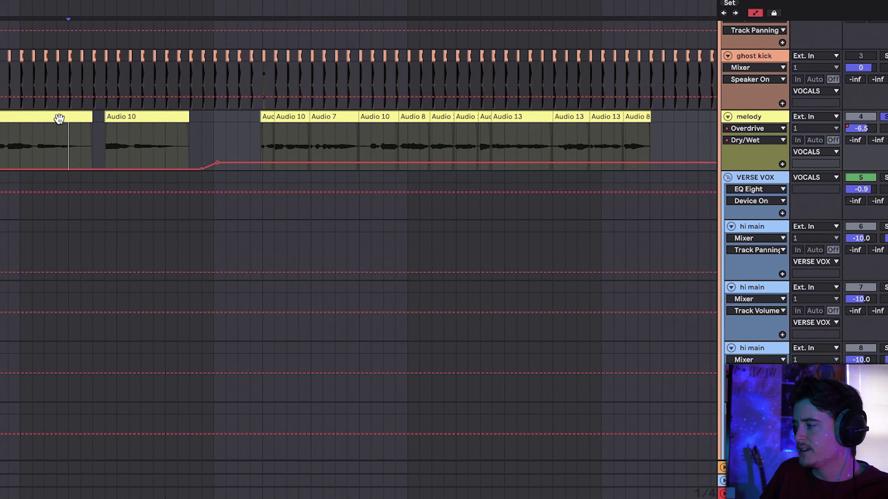
pyautogui.click(58, 119)
pyautogui.scroll(5, 154, 128)
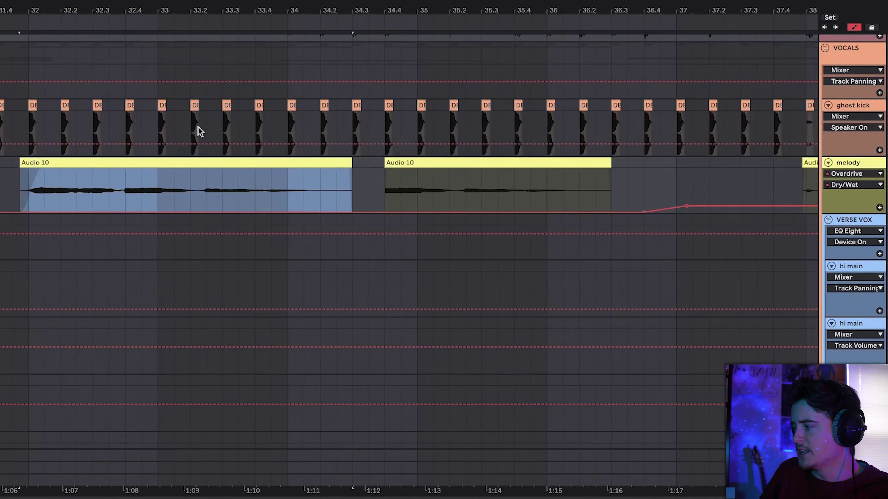
pyautogui.press('space')
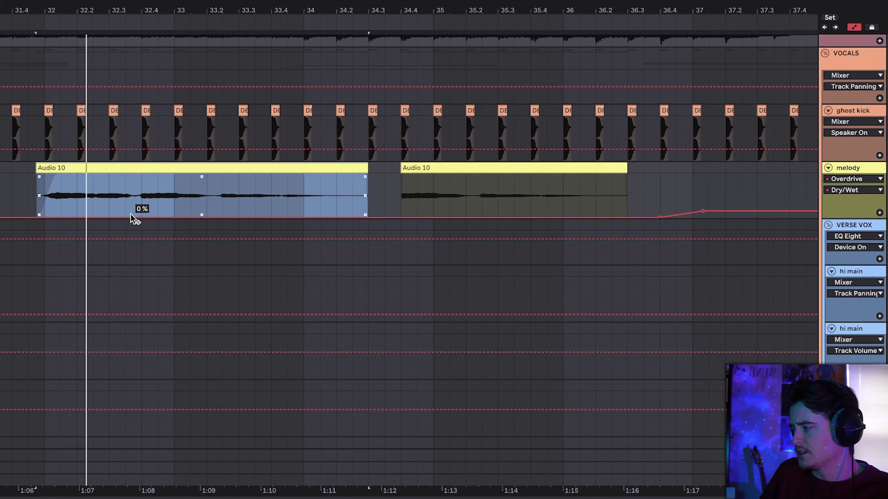
pyautogui.hscroll(5, 134, 218)
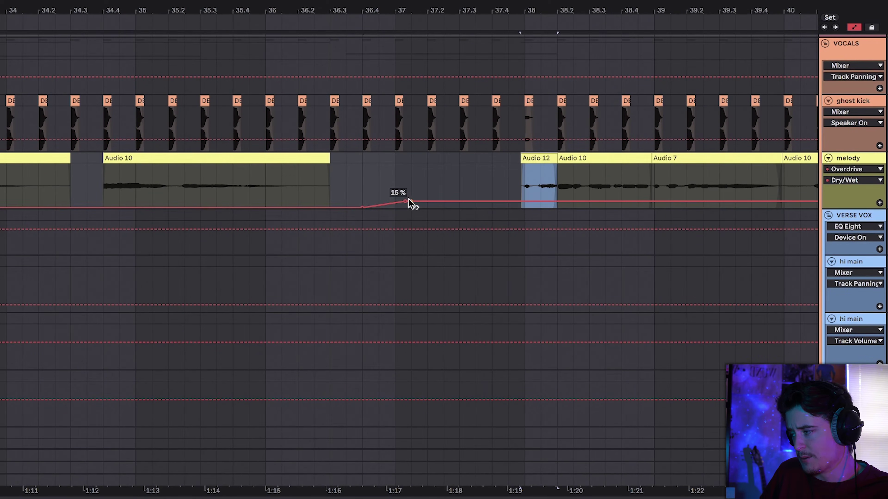
pyautogui.scroll(-5, 514, 179)
pyautogui.hscroll(3, 514, 179)
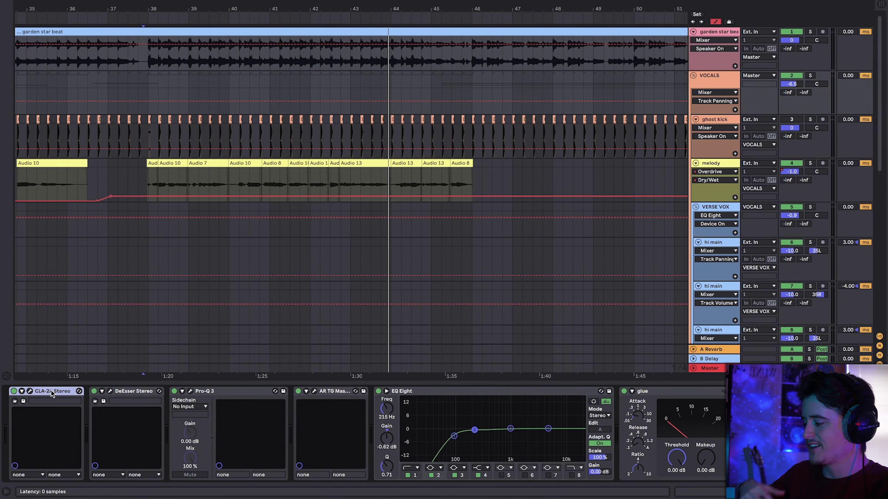
# Inspect the CLA-2A compressor and the Pro-Q 3 bands on the VOCALS group, then play the vocals through the equalizer.
pyautogui.click(31, 391)
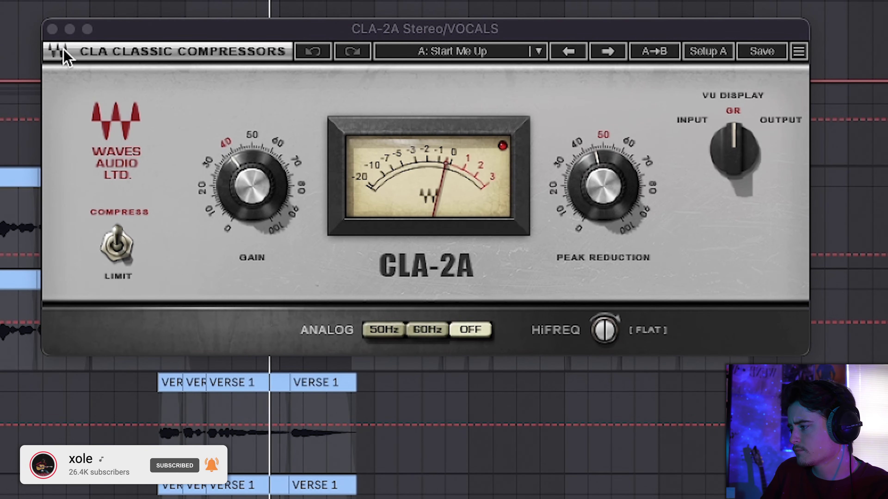
pyautogui.click(53, 29)
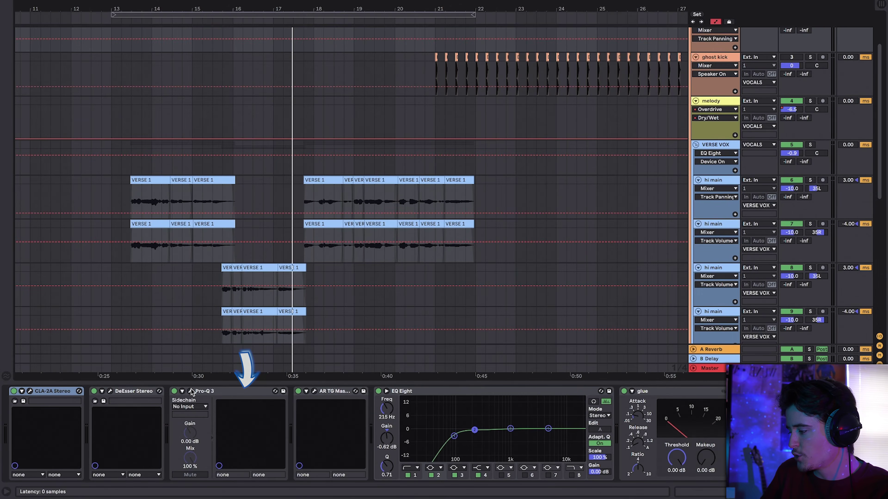
pyautogui.click(190, 392)
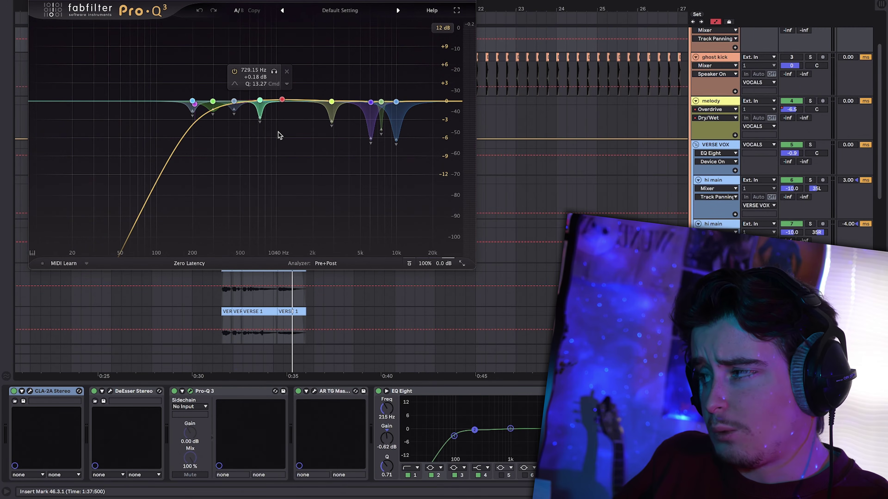
pyautogui.moveTo(345, 141)
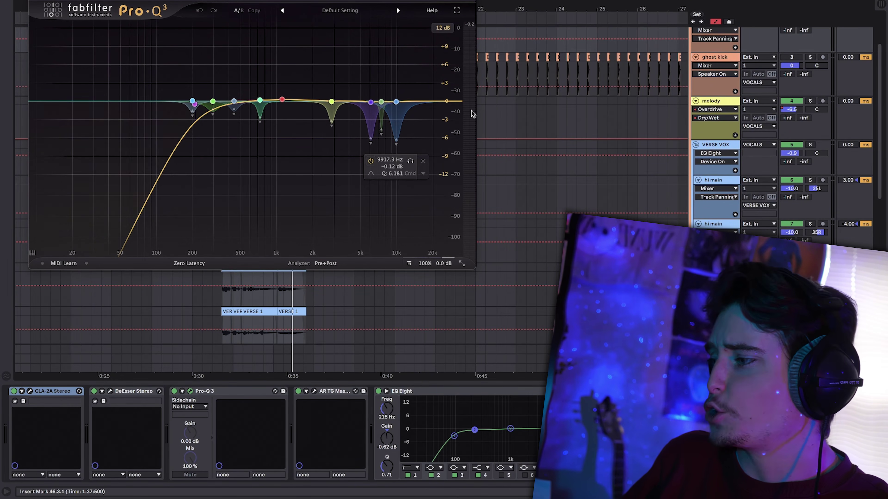
pyautogui.moveTo(351, 126)
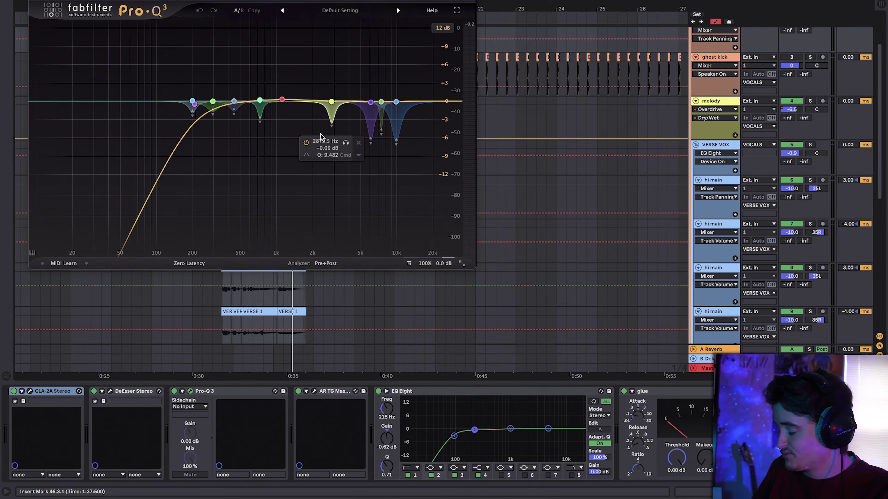
pyautogui.press('space')
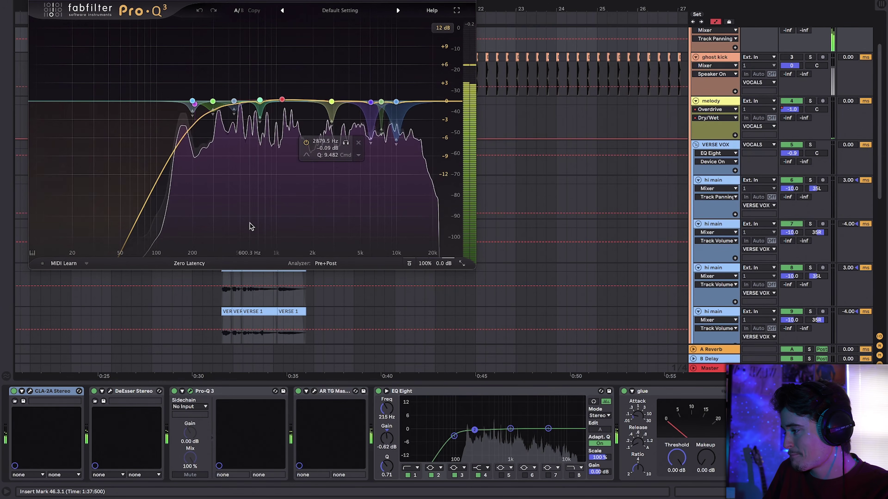